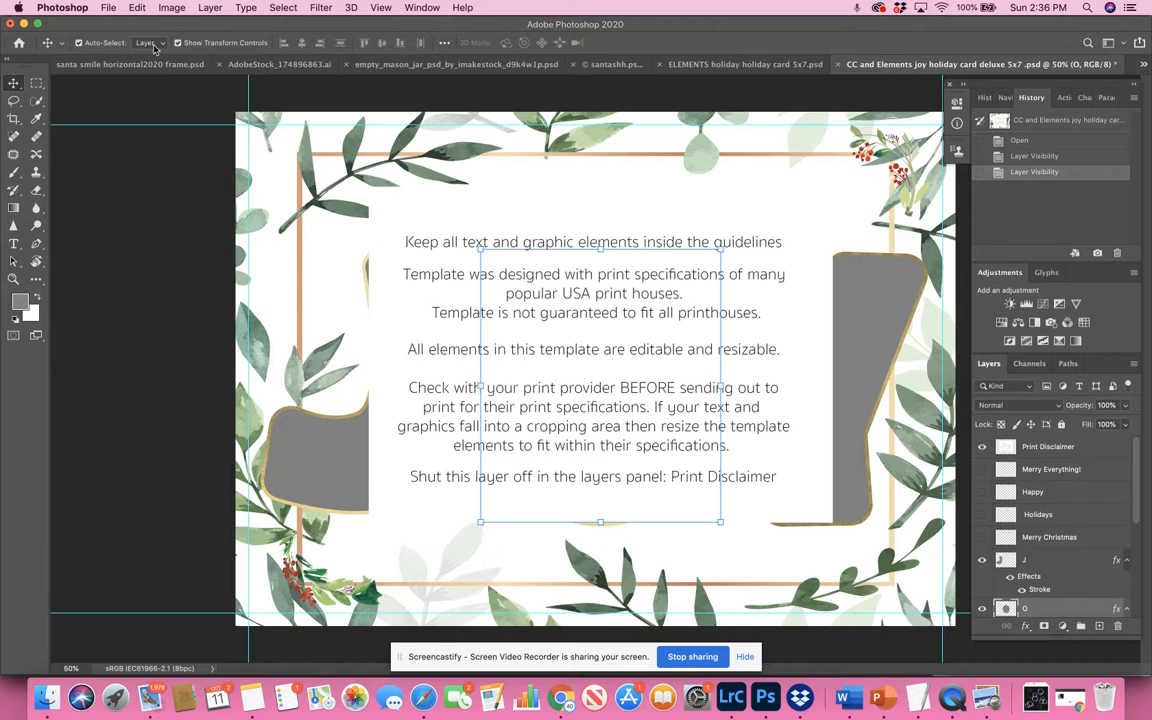
- Check the card's width, height and resolution in Image Size
click(172, 8)
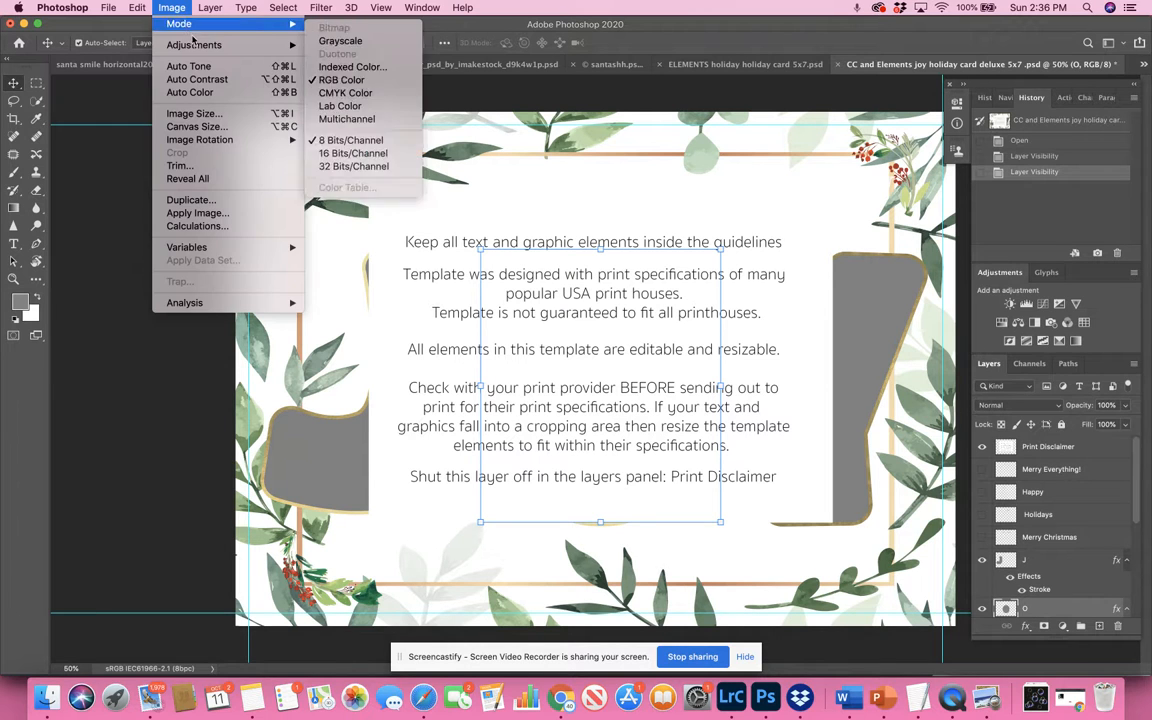
click(212, 116)
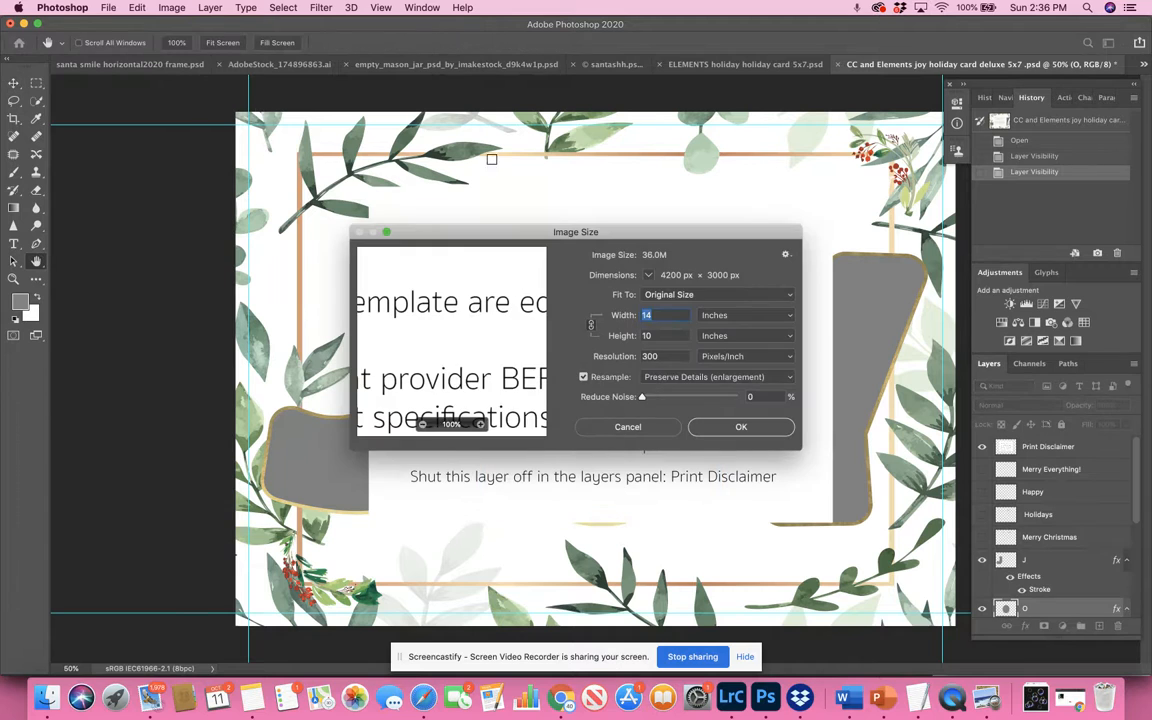
click(713, 427)
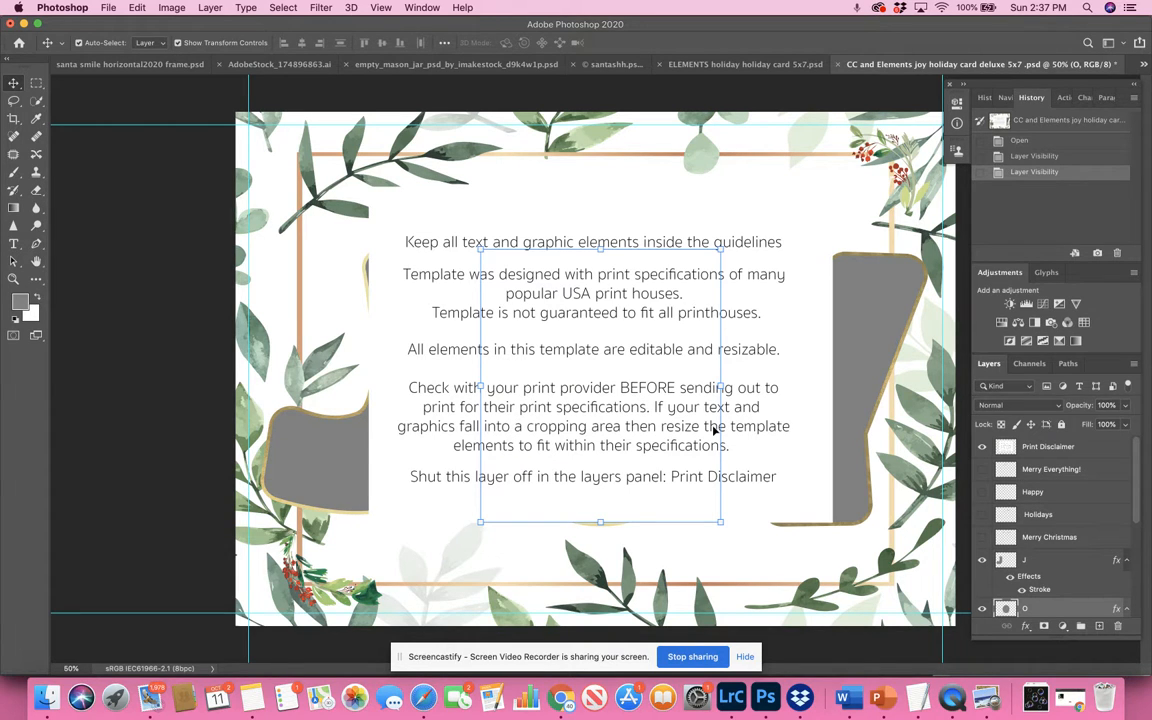
- Try enlarging the card to 20 and 24 inches wide, and to 20 inches high in Image Size, and cancel the resize
click(167, 8)
click(222, 117)
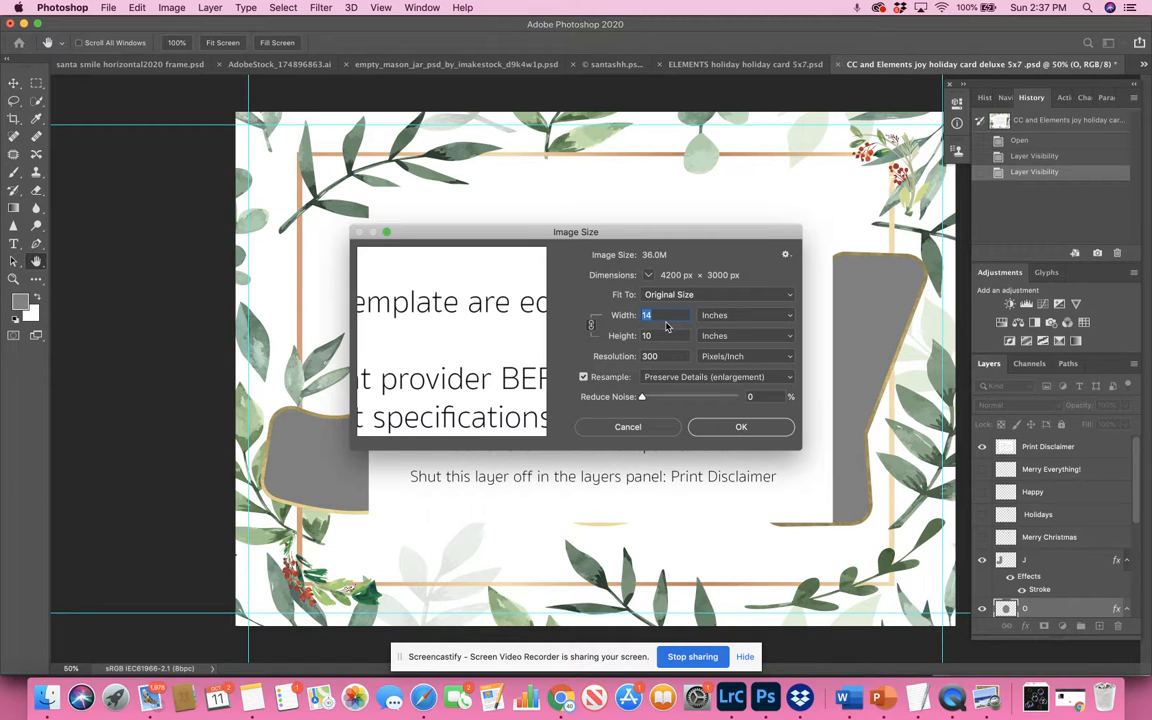
text(20)
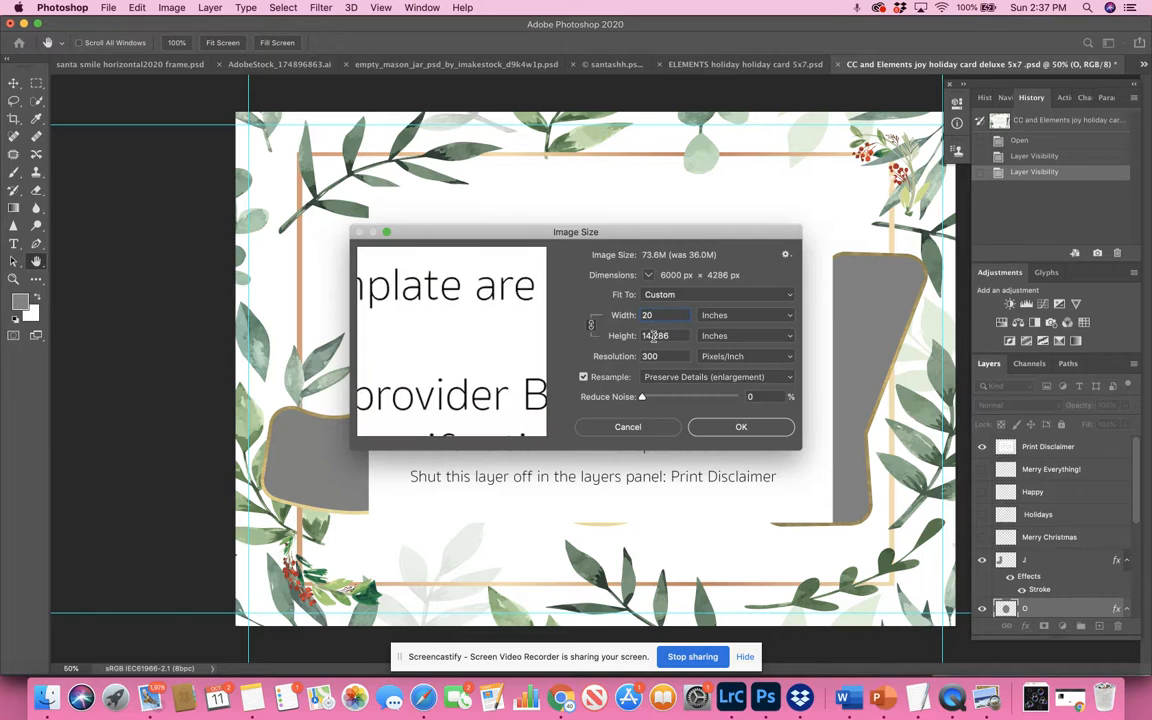
click(628, 317)
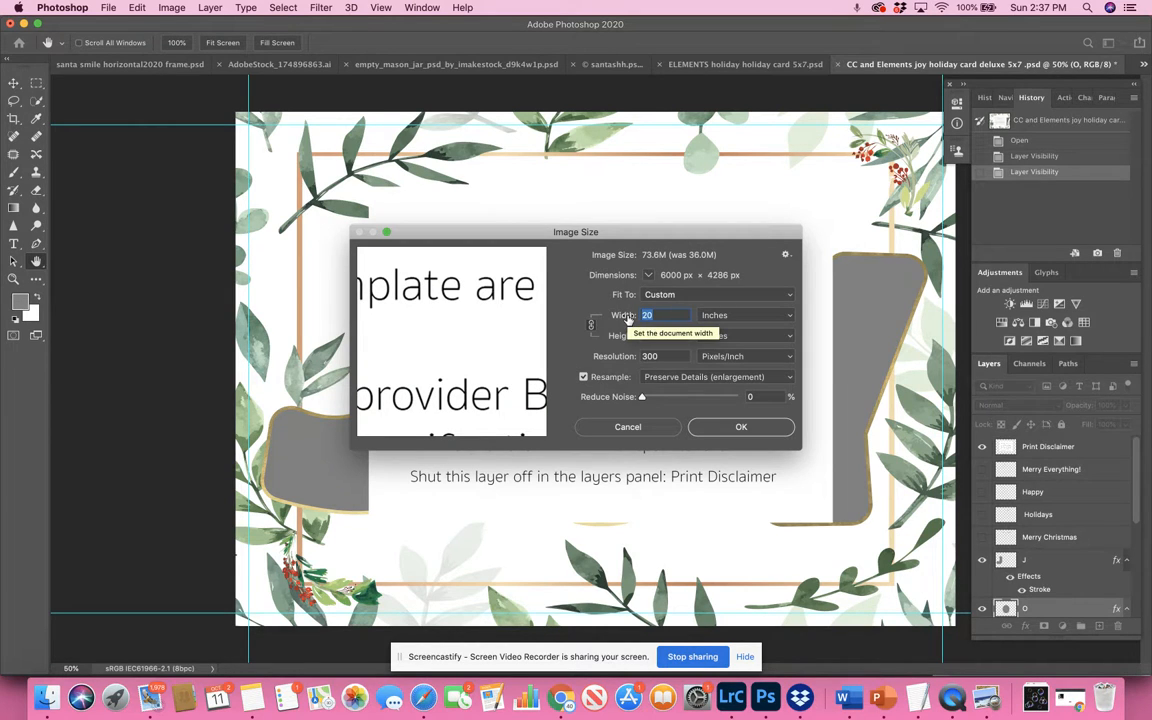
text(24)
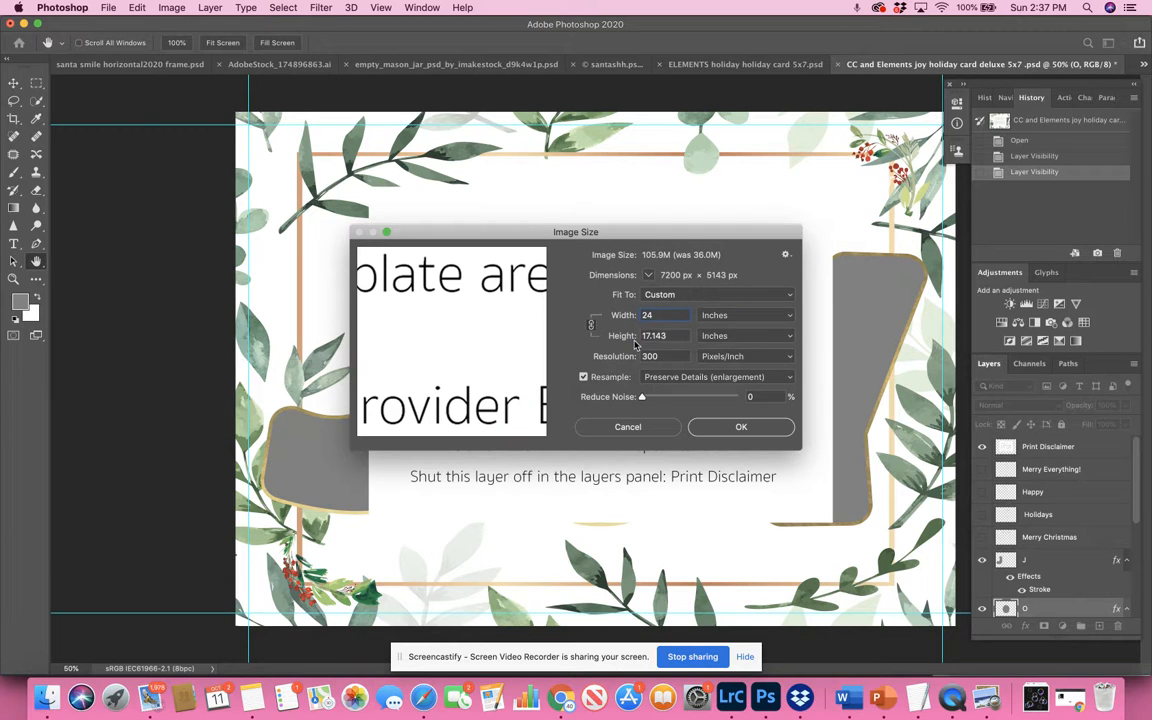
key(Tab)
text(20)
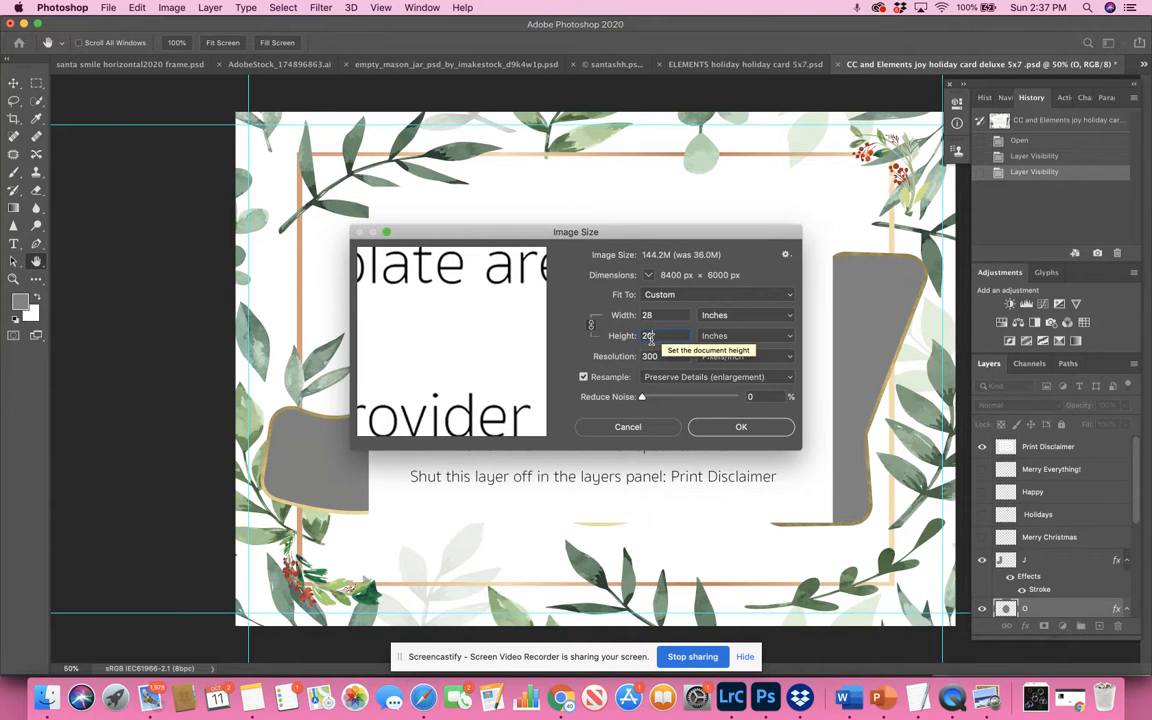
click(628, 427)
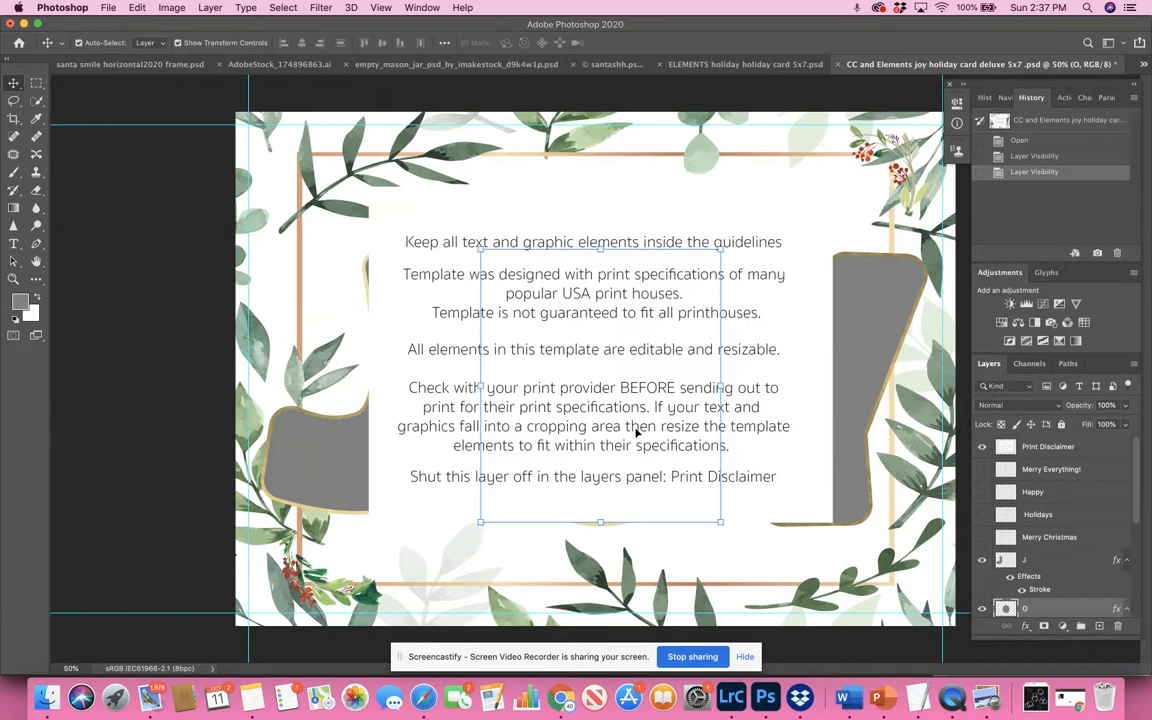
- Hide the Print Disclaimer layer
click(982, 449)
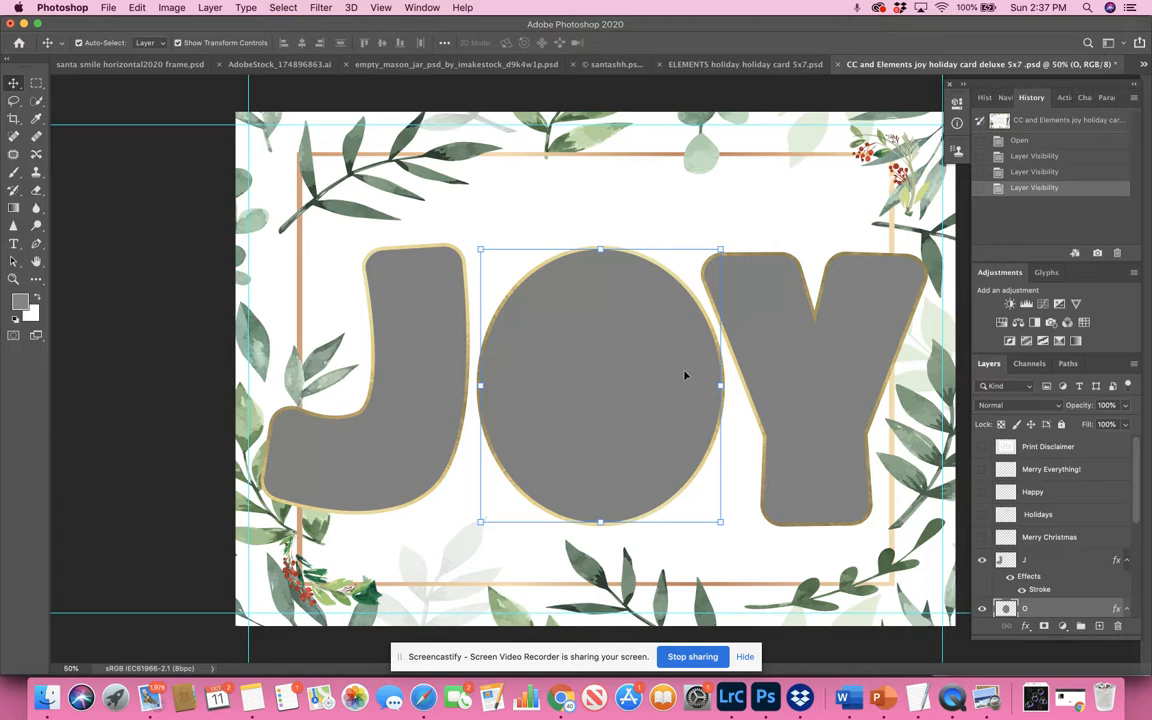
key(super+minus)
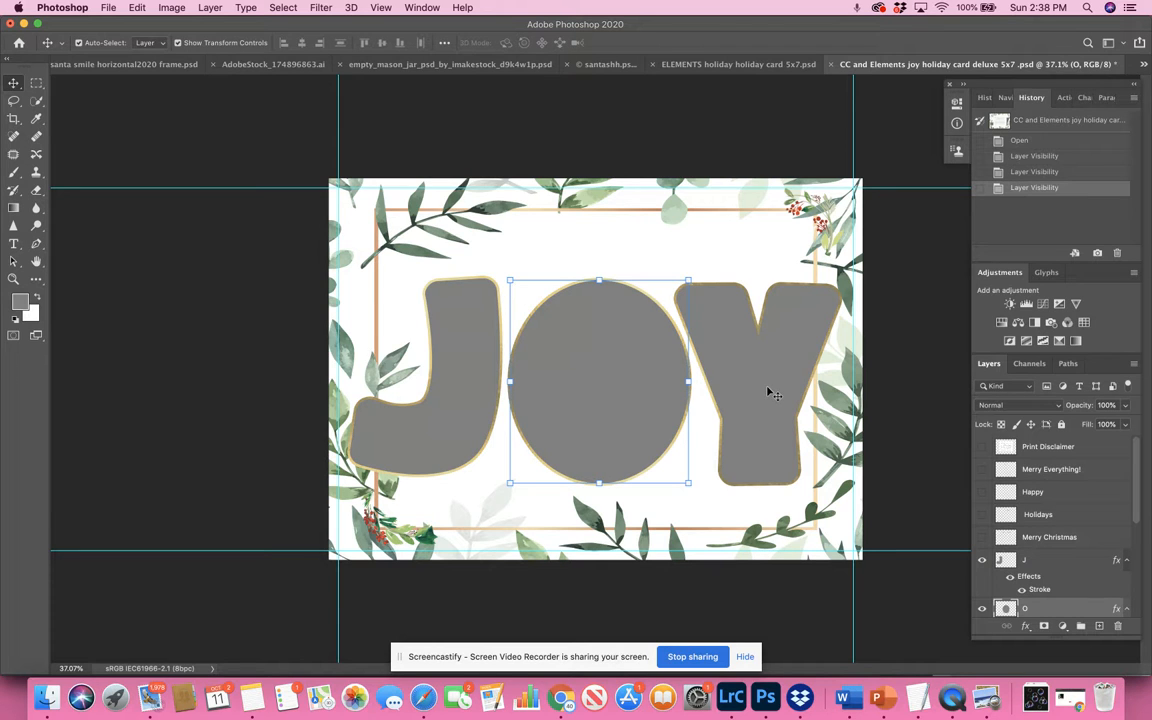
- Toggle the visibility of the Merry Everything! layer and leave it shown
click(982, 470)
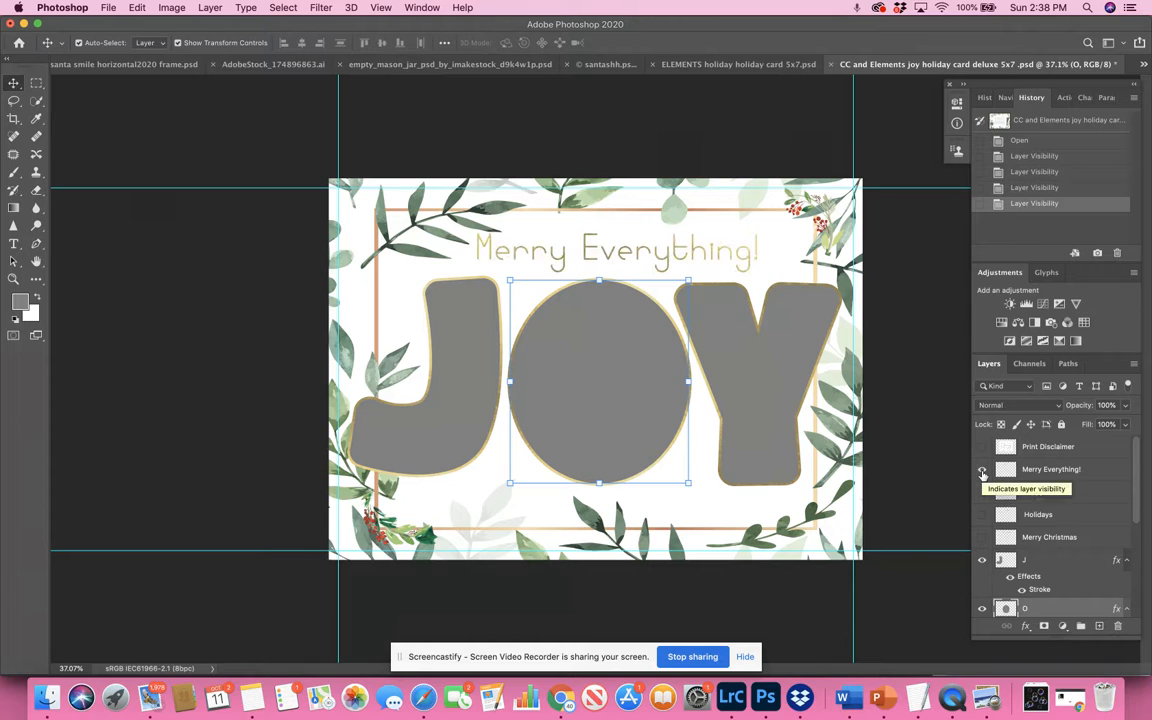
click(982, 470)
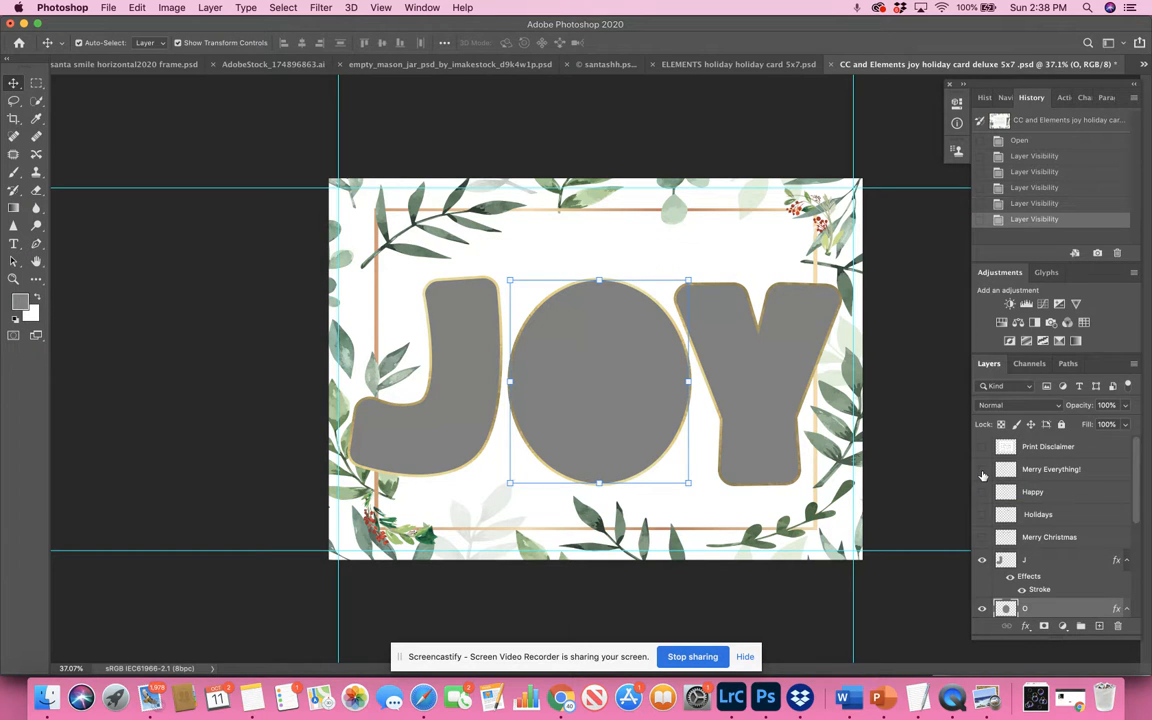
click(982, 470)
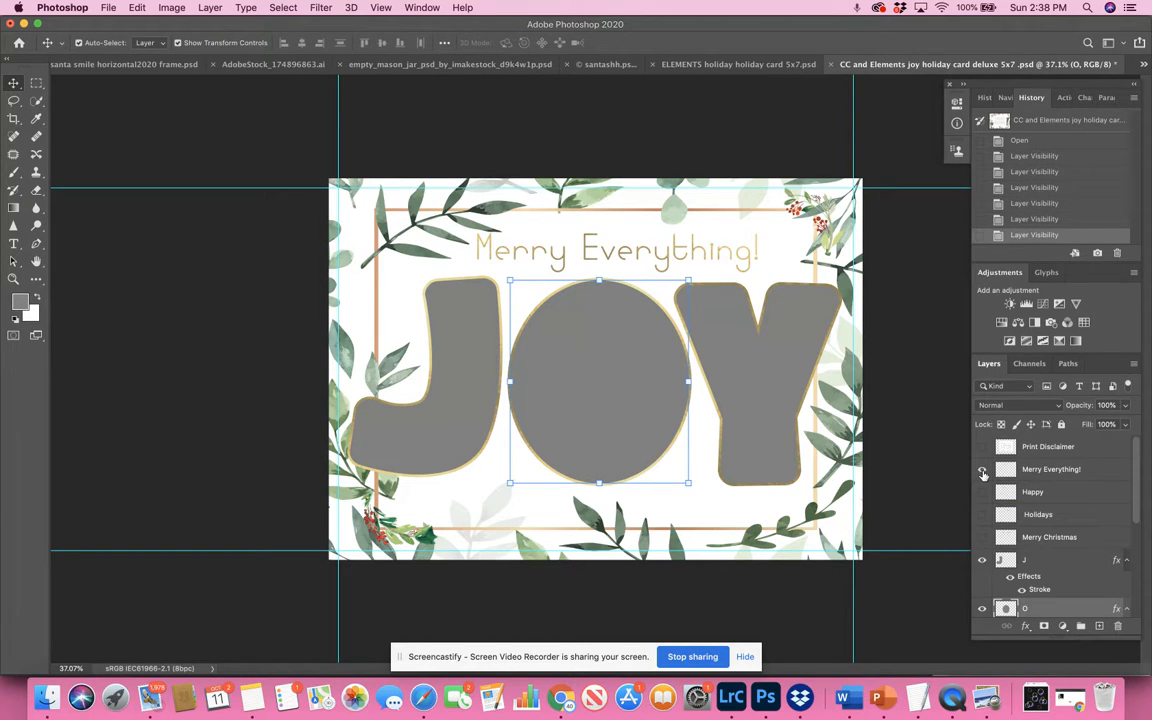
- Try moving the Merry Everything! text slightly to the left and undo the move
click(1076, 469)
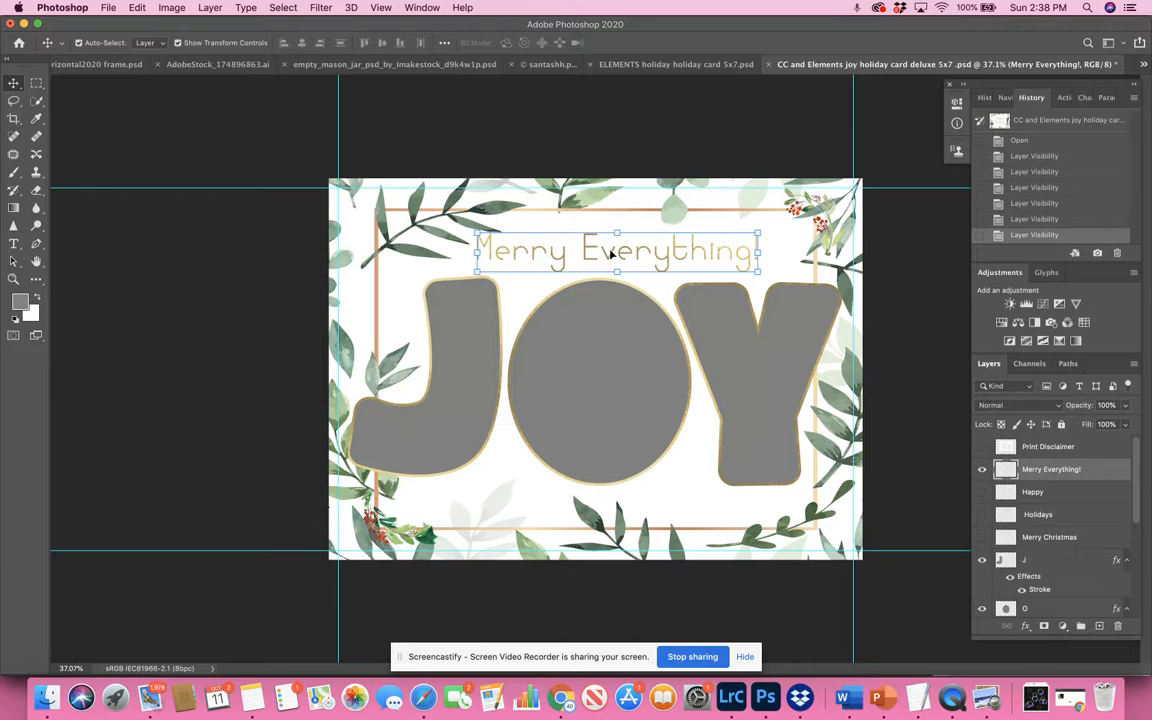
mouse_move(612, 254)
mouse_down()
mouse_move(588, 238)
mouse_move(595, 253)
mouse_up()
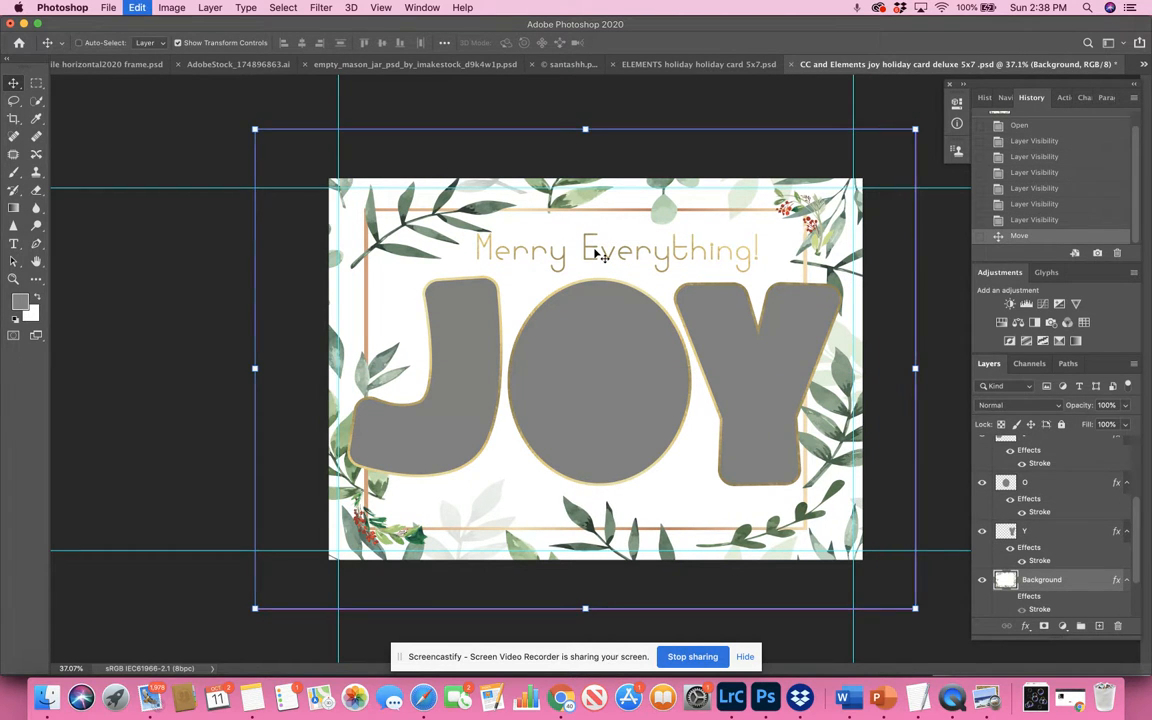
key(super+z)
- Try repositioning the Merry Everything! text and scaling it to about 122% with Free Transform, and cancel the transform
scroll(1060, 545, up, 3)
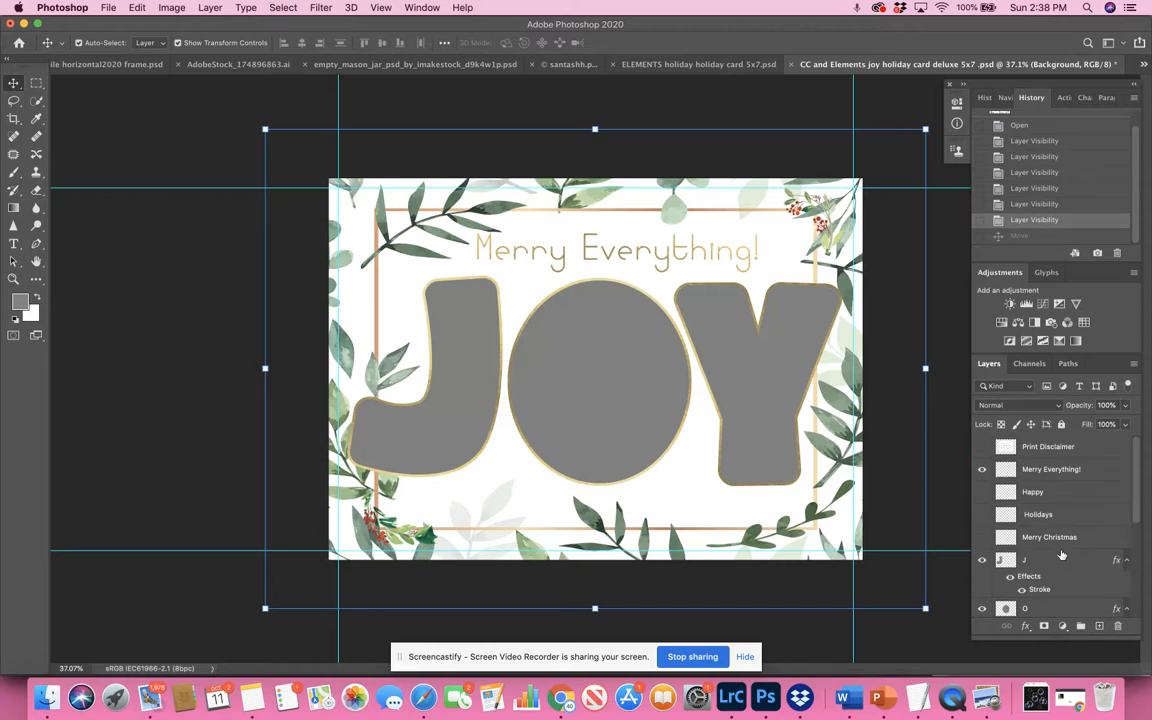
click(1045, 468)
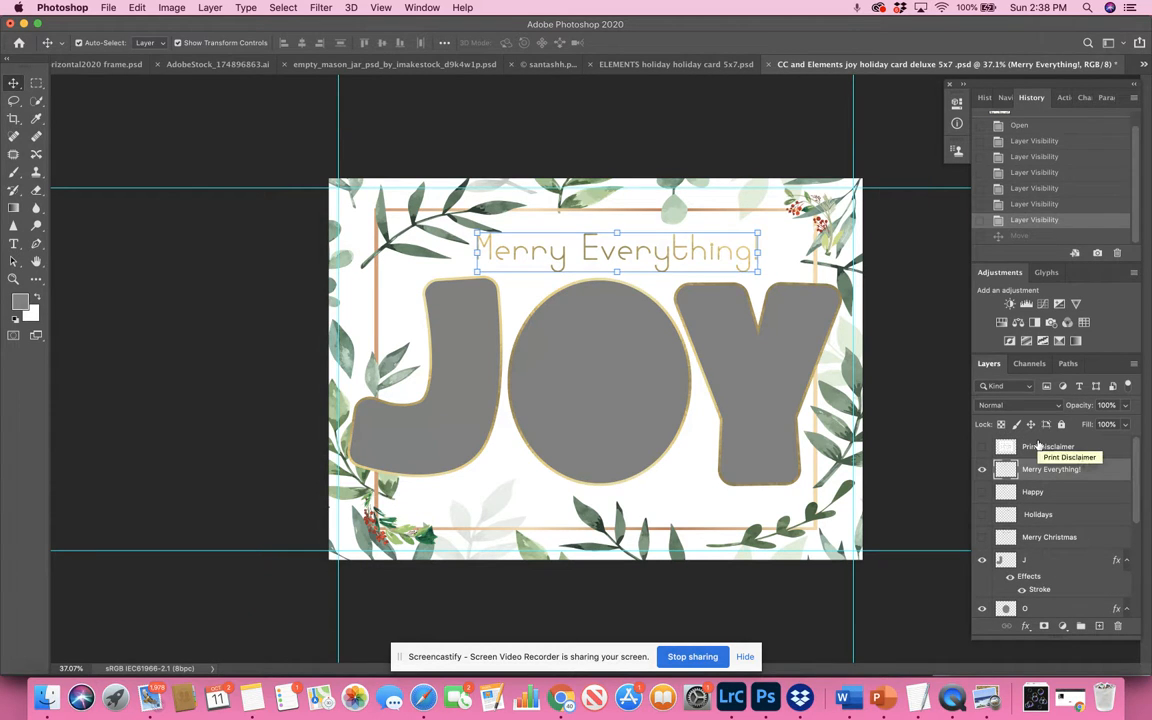
key(super+t)
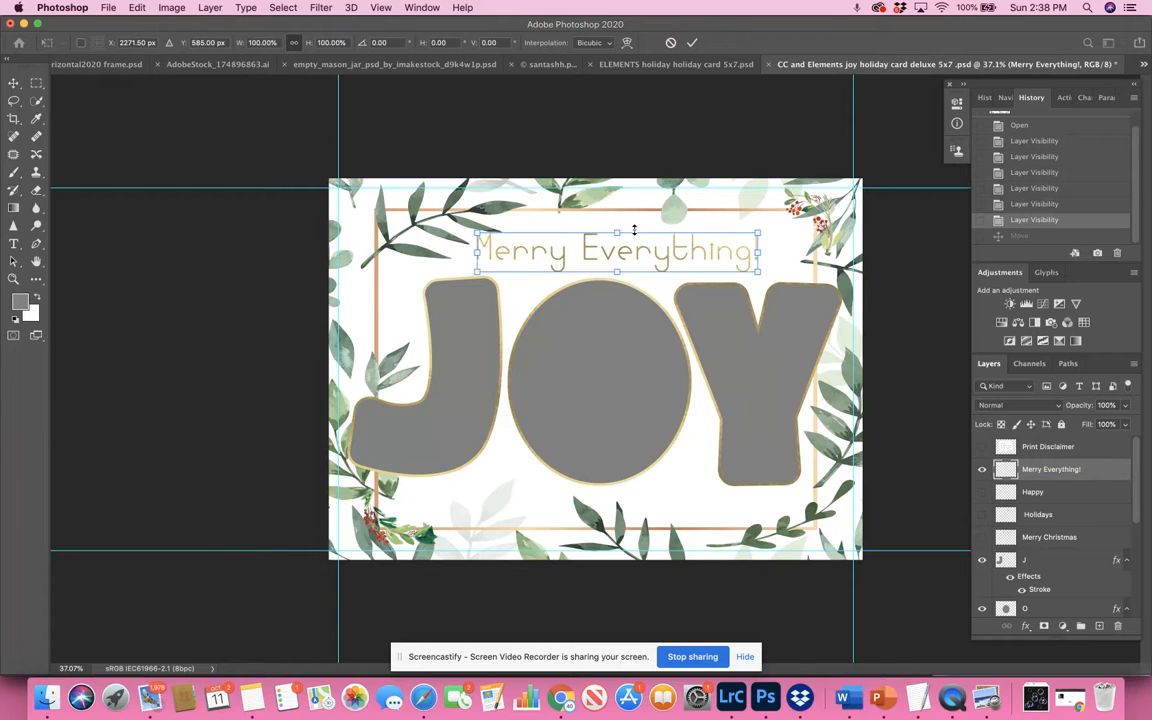
mouse_move(604, 255)
mouse_down()
mouse_move(572, 245)
mouse_move(596, 229)
mouse_move(626, 238)
mouse_move(597, 254)
mouse_up()
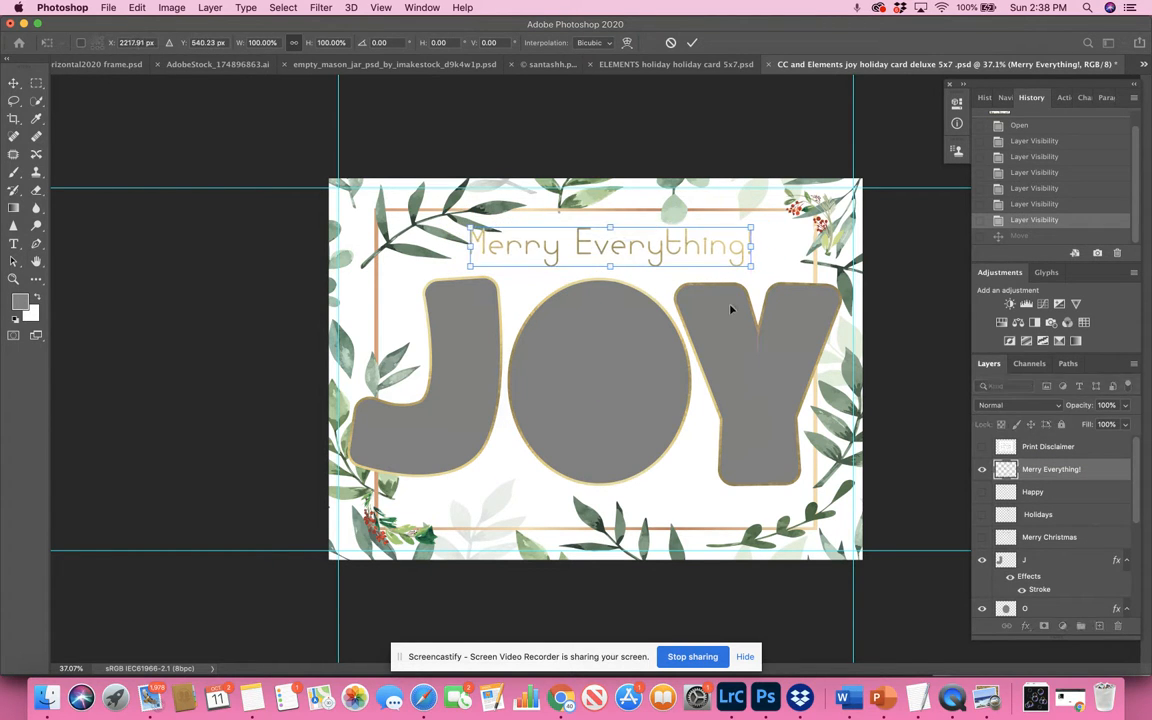
drag(760, 283, 790, 350)
drag(657, 257, 622, 251)
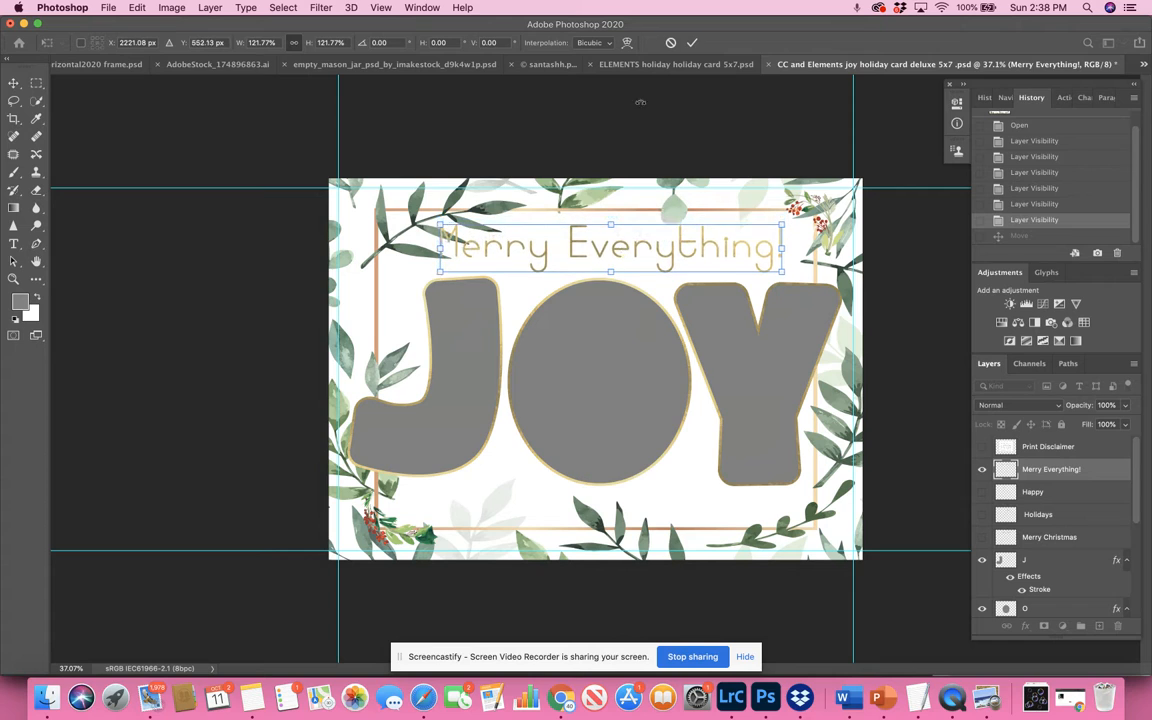
click(670, 44)
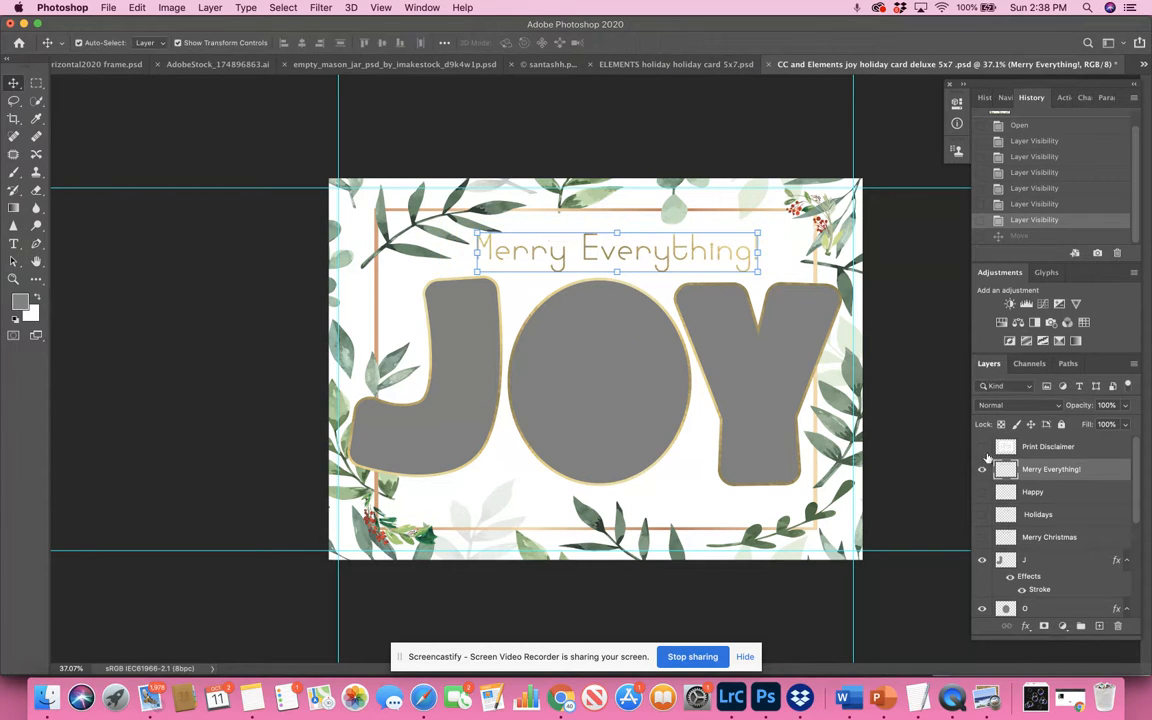
- Hide the Merry Everything! layer and show the Happy and Holidays layers instead
click(982, 469)
click(982, 493)
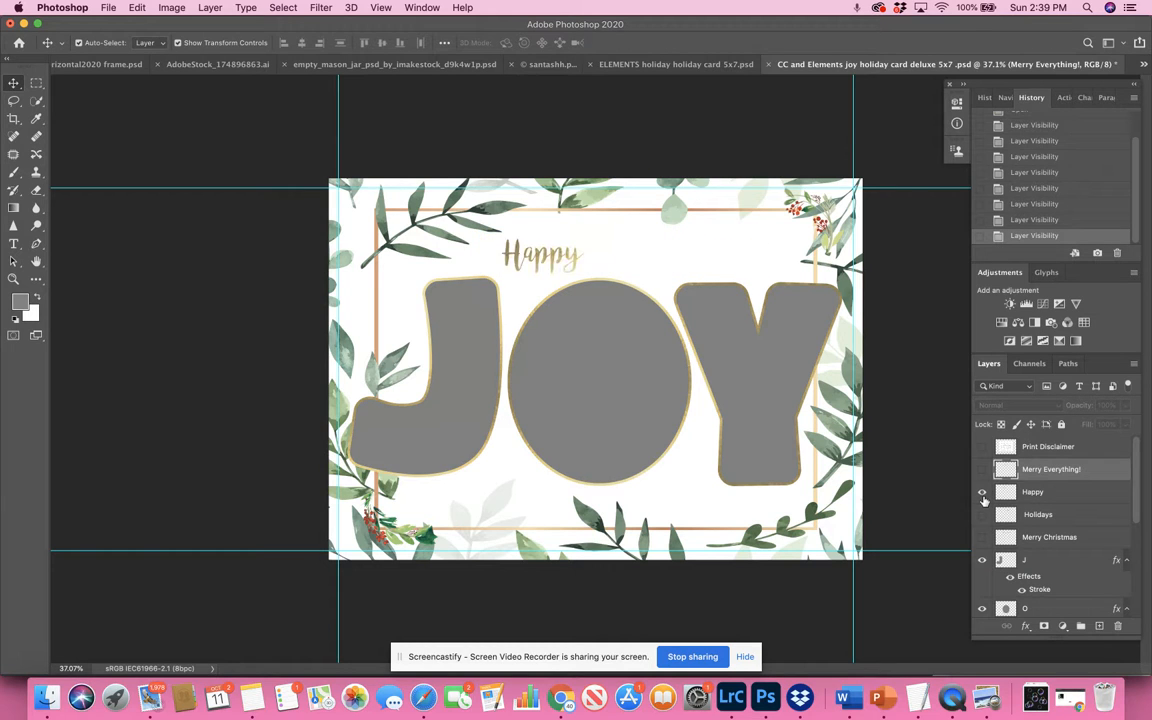
click(983, 514)
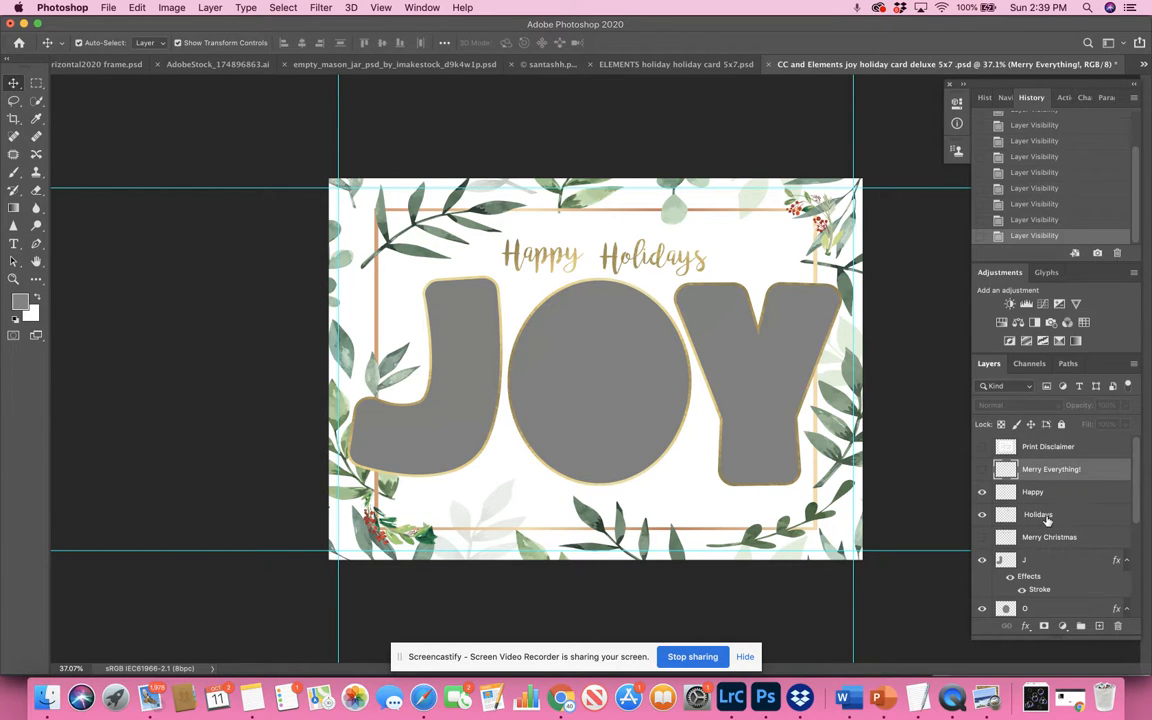
- Try moving the word Holidays down over the O and Y with Free Transform, and cancel the transform
click(1046, 515)
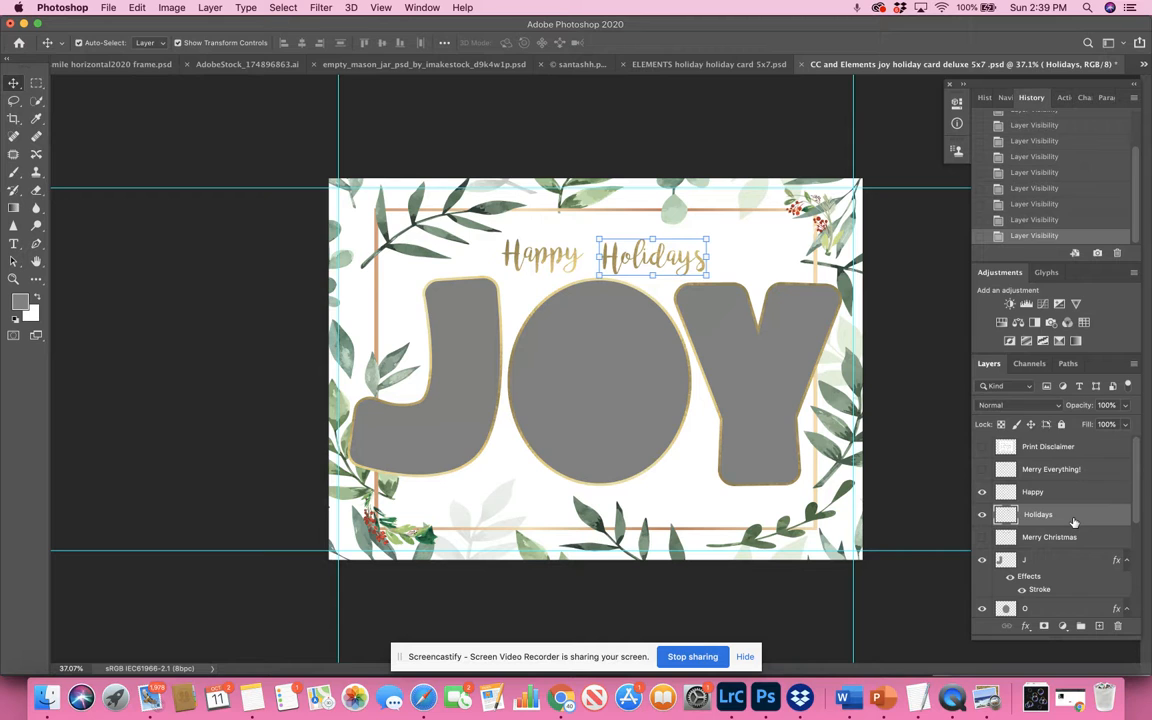
key(super+t)
drag(676, 262, 733, 396)
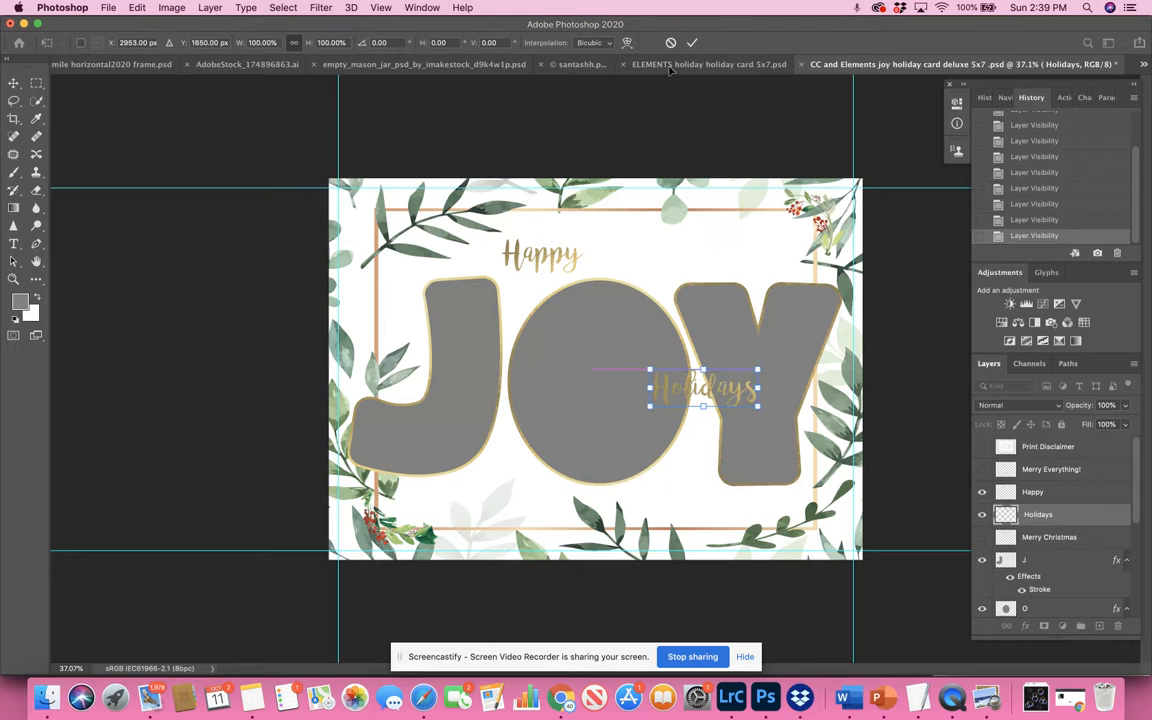
key(Escape)
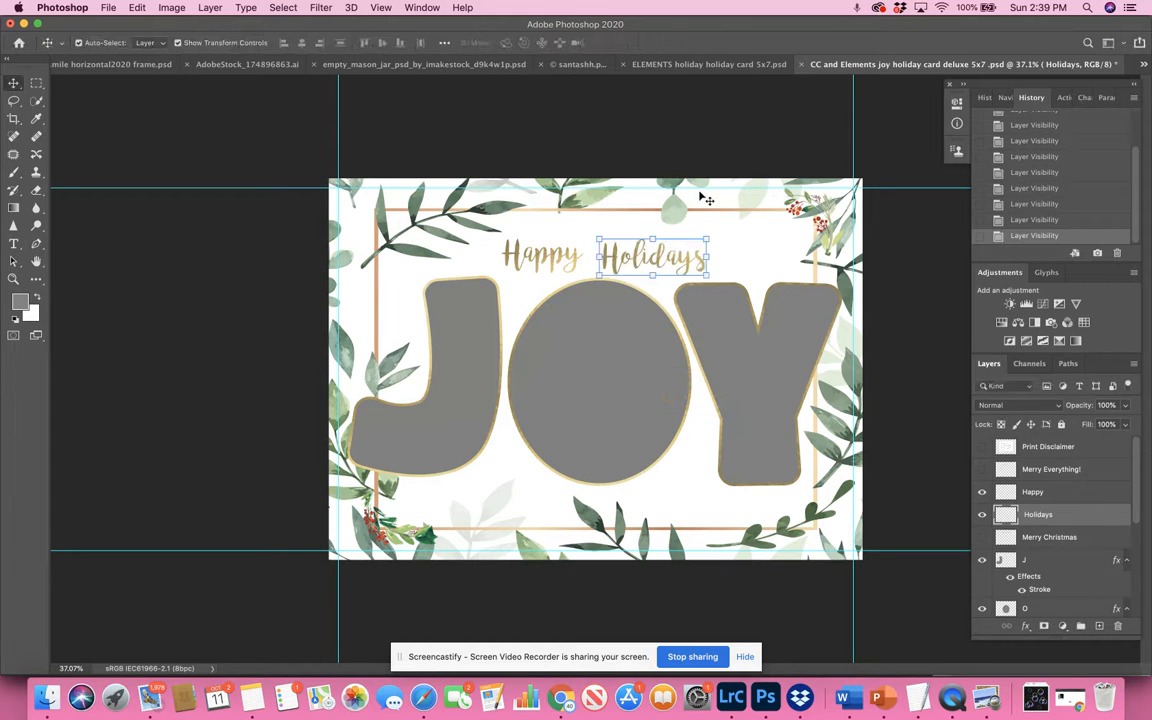
- Hide the Happy and Holidays layers, and preview the Merry Christmas layer before hiding it too
click(982, 492)
click(982, 514)
click(982, 537)
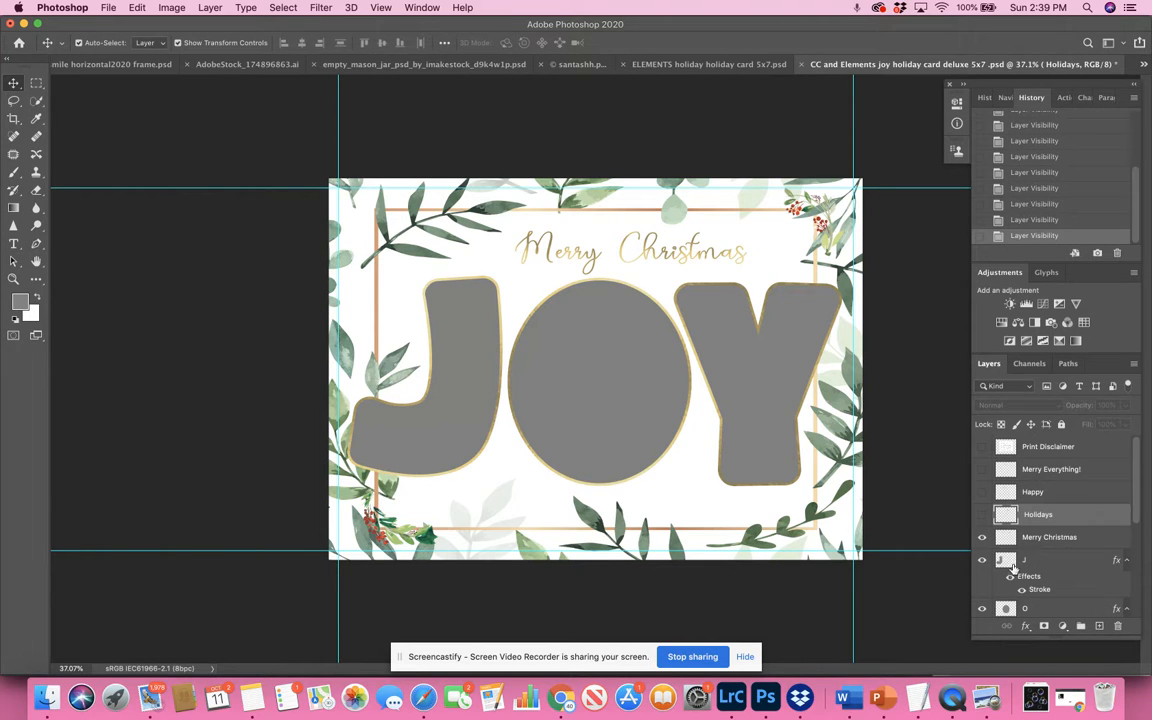
click(983, 537)
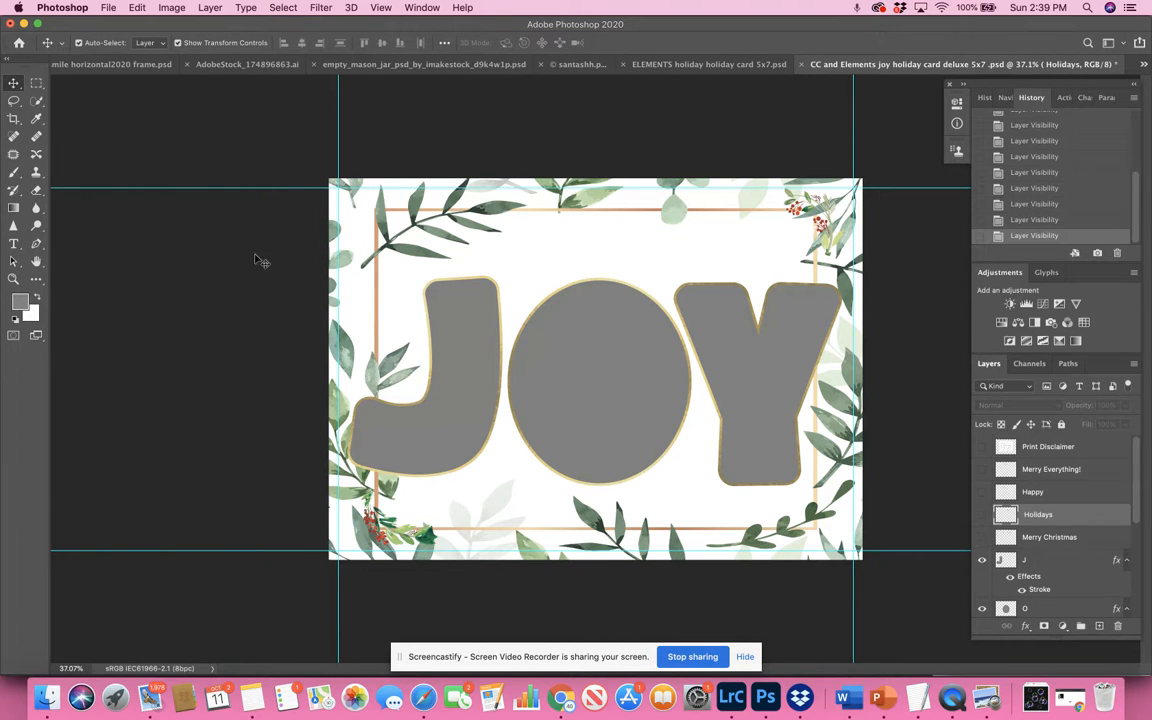
- Add a text layer above the JOY letters reading "wonderful!" in the I Love Christmas font at 72 pt
click(14, 245)
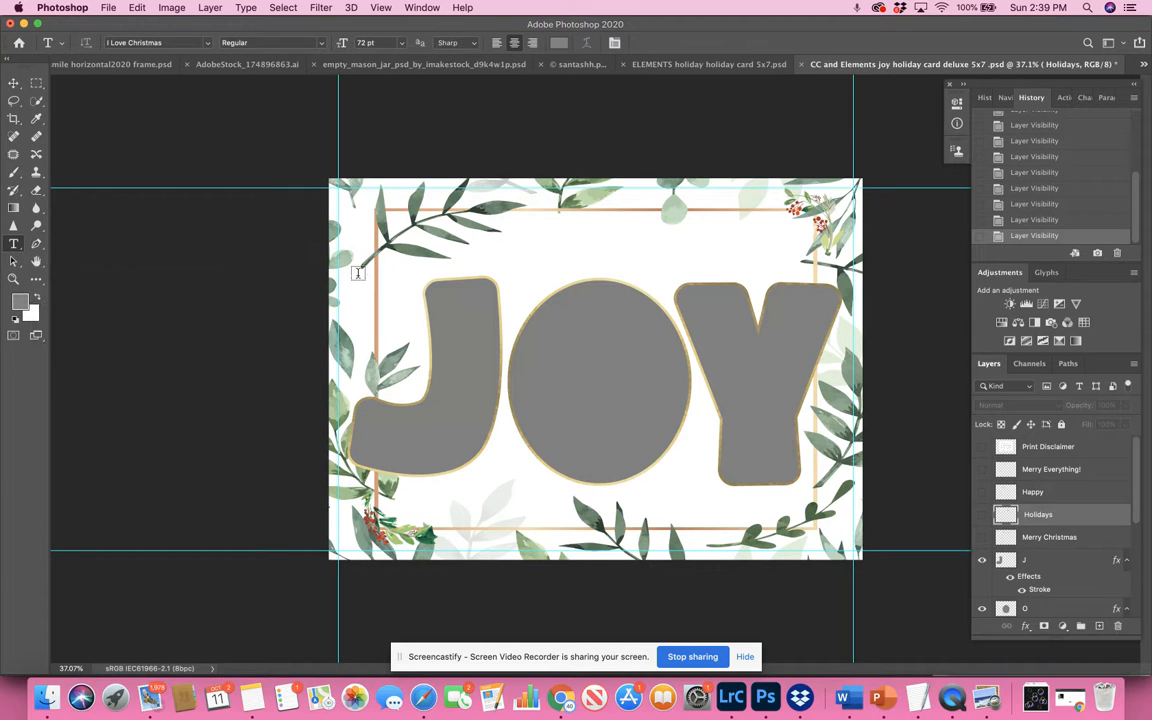
click(525, 267)
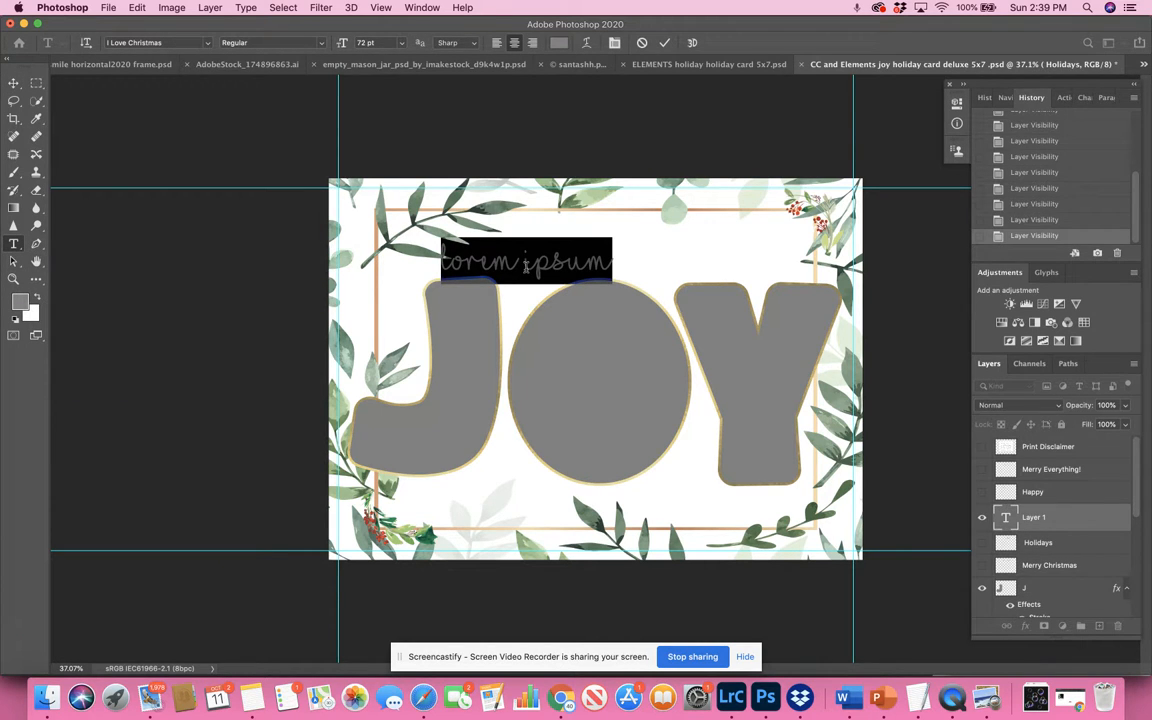
text(wonder)
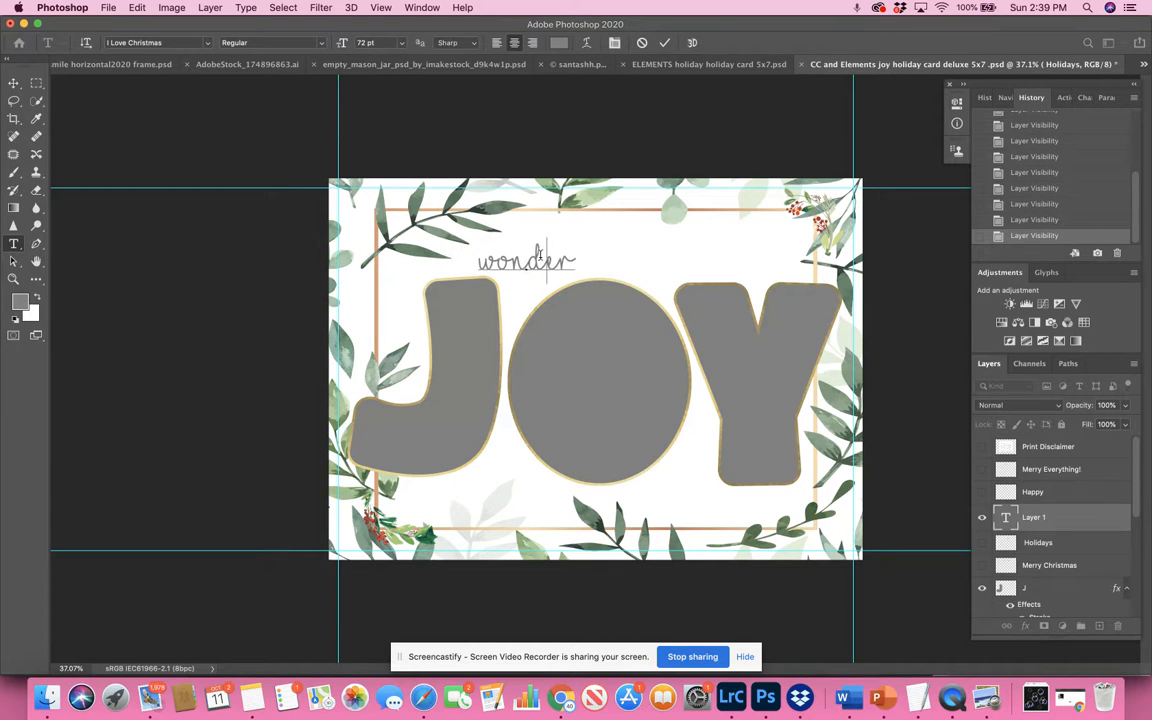
key(ctrl+a)
text(wonderf)
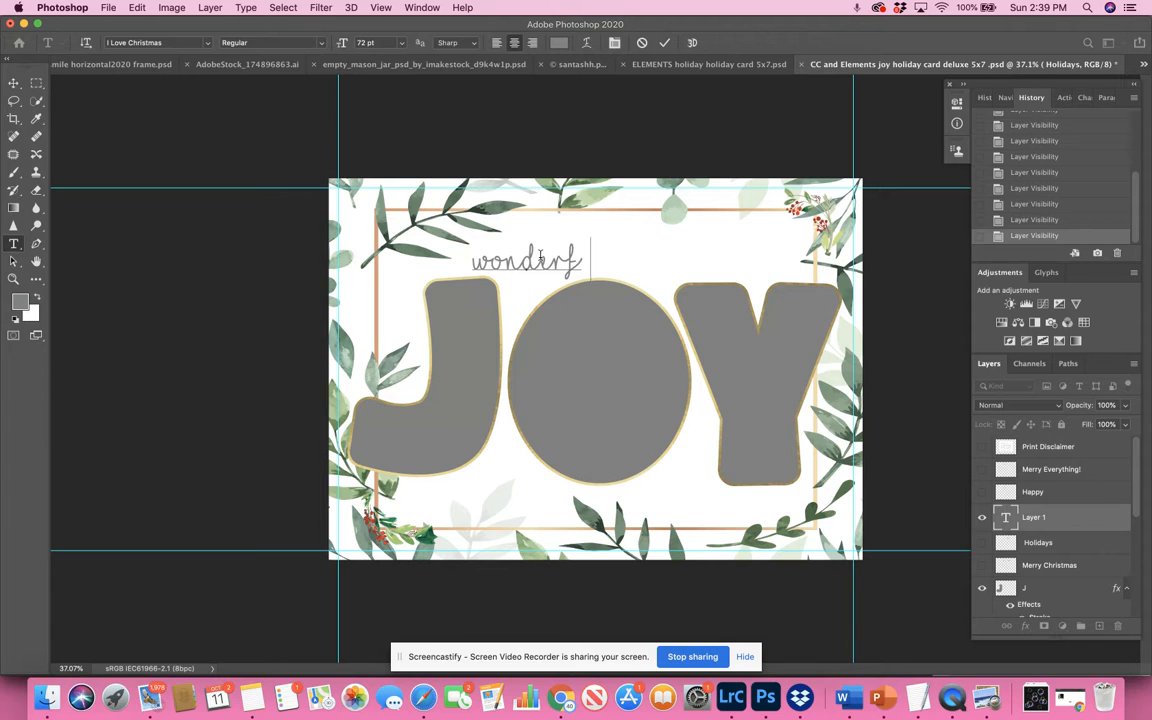
text(ul!)
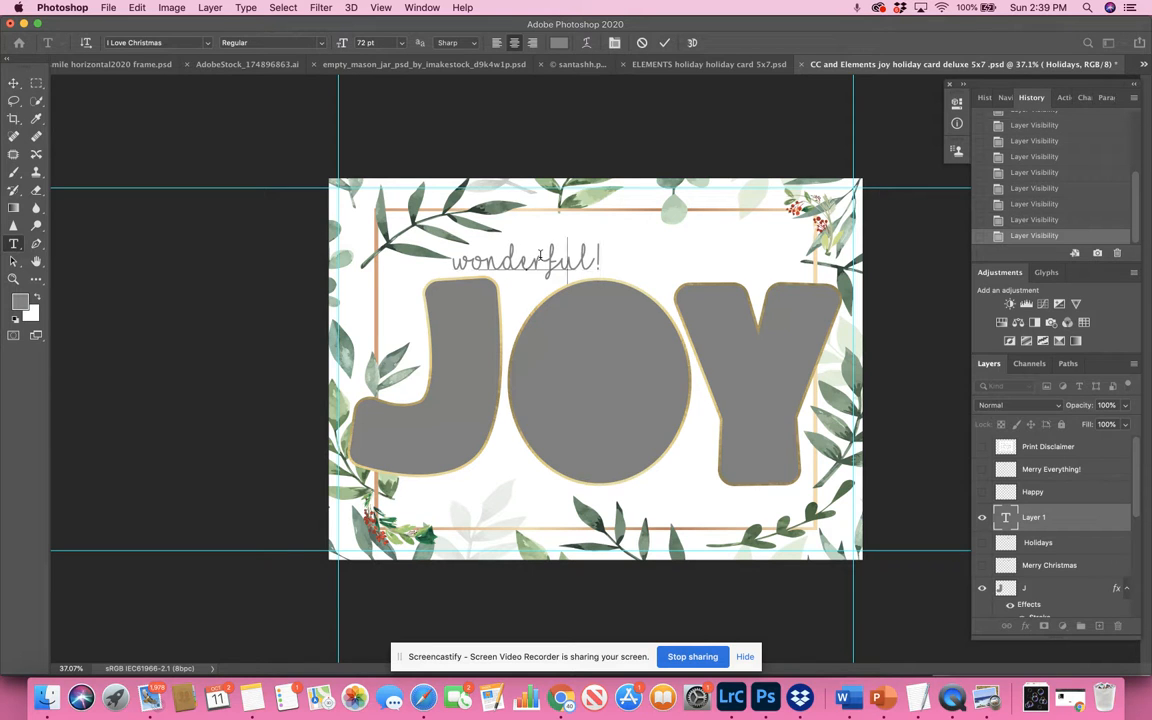
- Replace the text above the JOY letters with "dear friends," and commit the edit
key(BackSpace)
key(BackSpace)
key(BackSpace)
key(BackSpace)
key(BackSpace)
key(BackSpace)
key(BackSpace)
key(BackSpace)
key(BackSpace)
key(BackSpace)
text(dear)
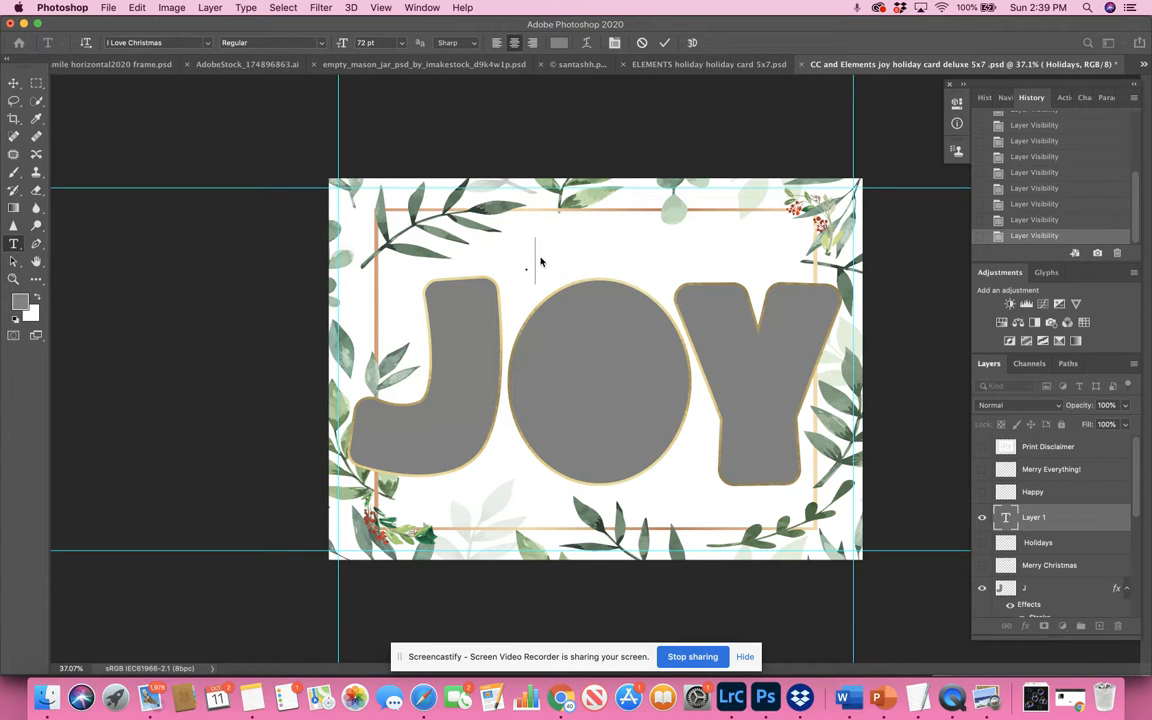
text( fri)
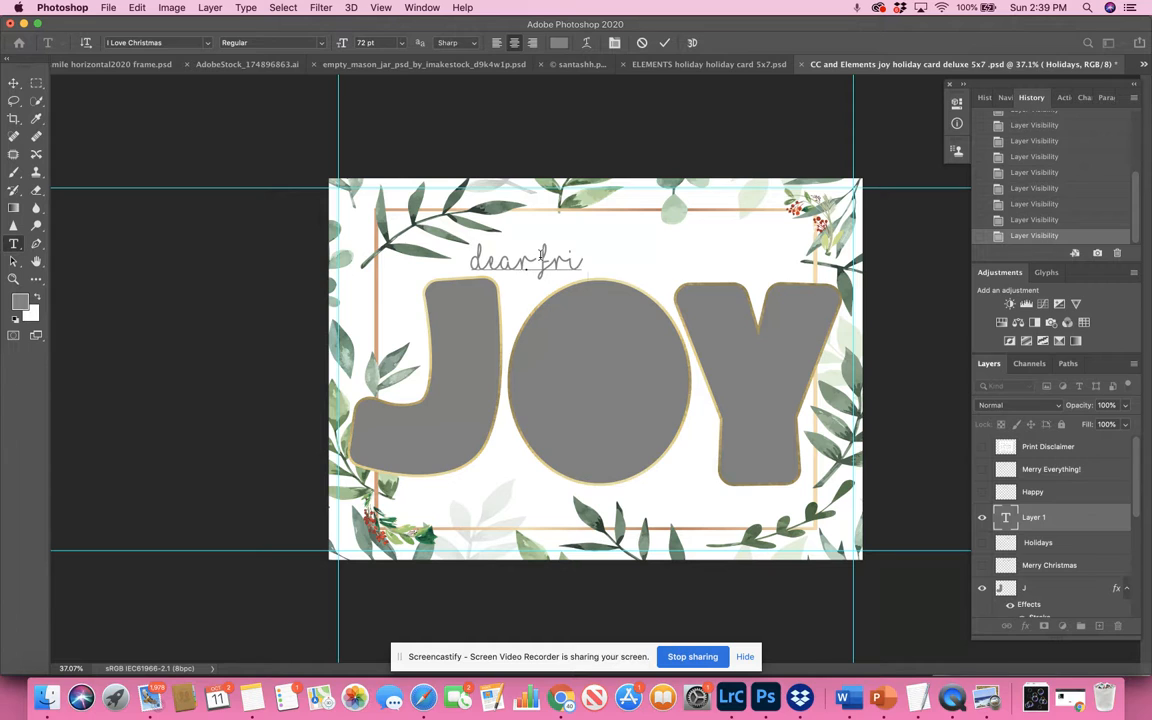
text(ends,)
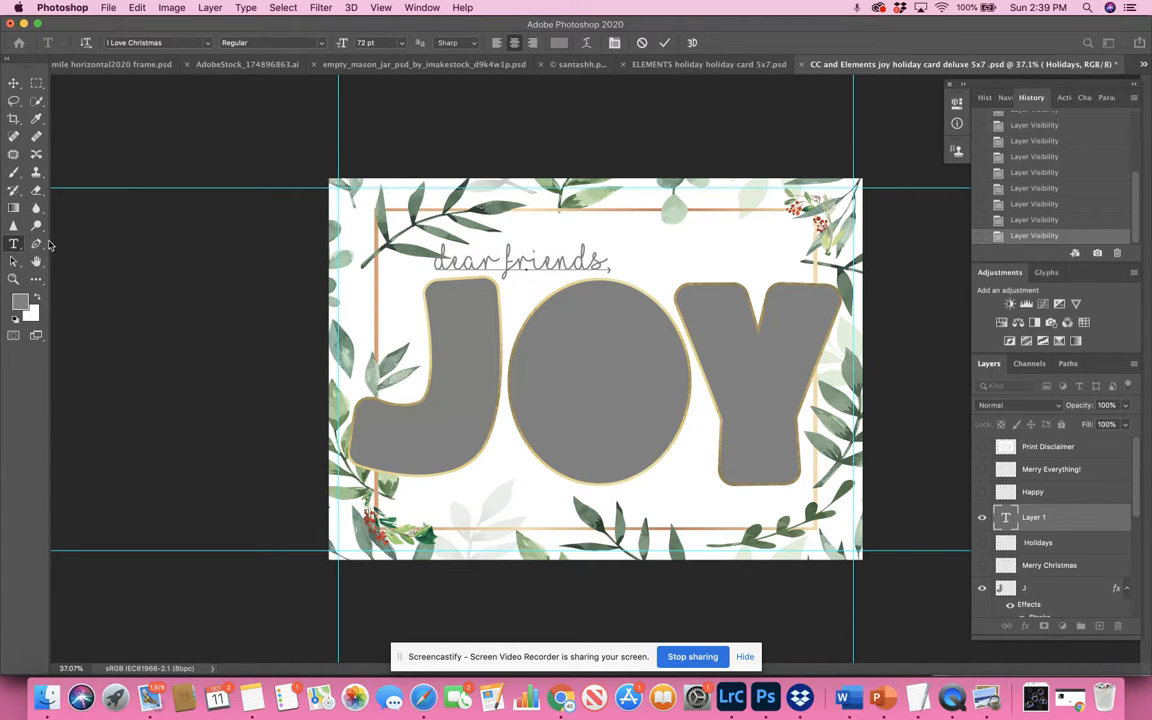
click(665, 43)
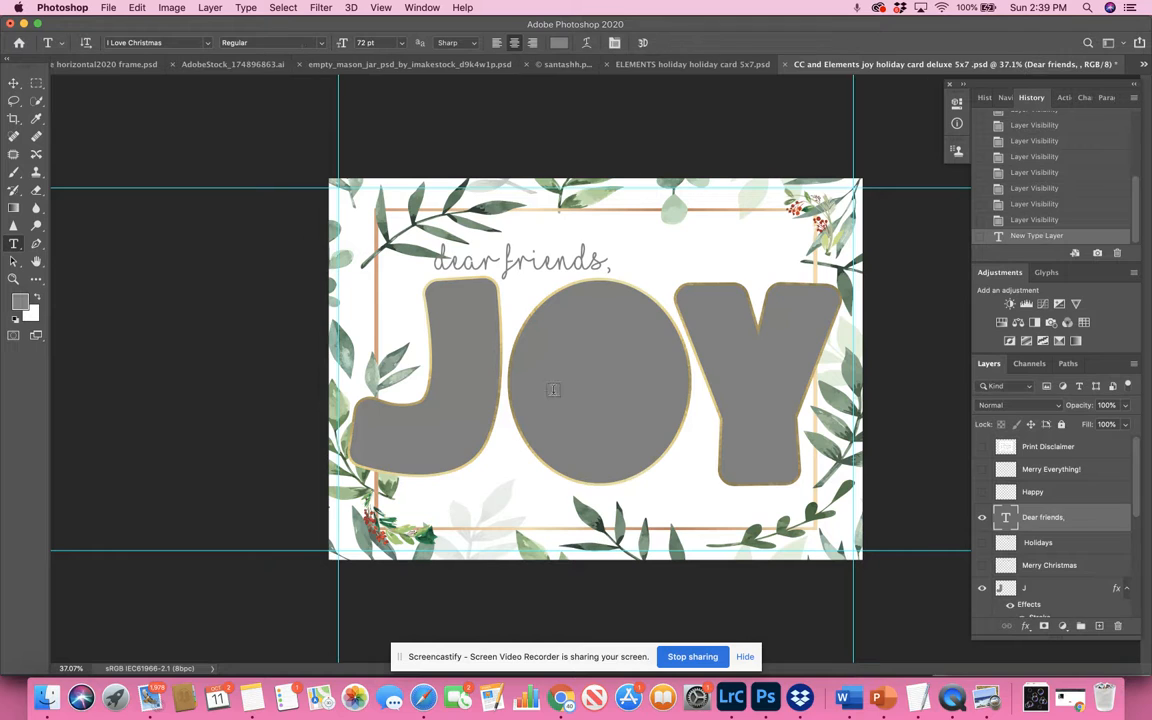
- Add a "love the … family" text line containing the family name, and place it below the O and Y
click(517, 484)
text(love the)
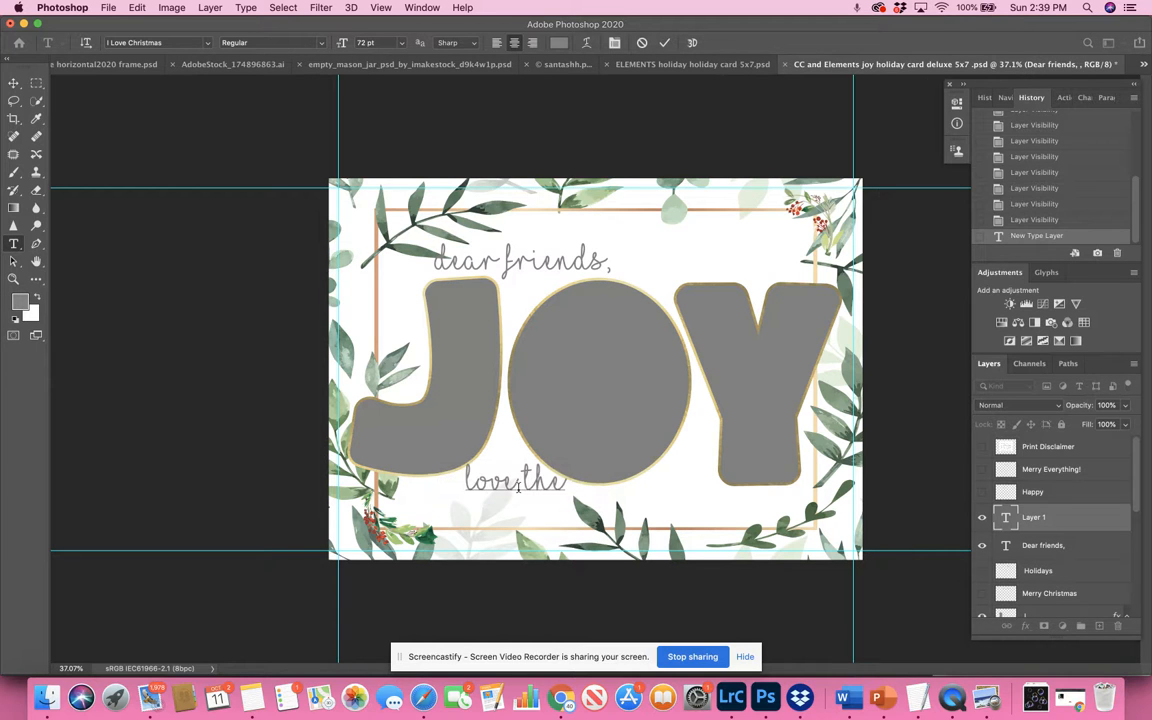
text( season)
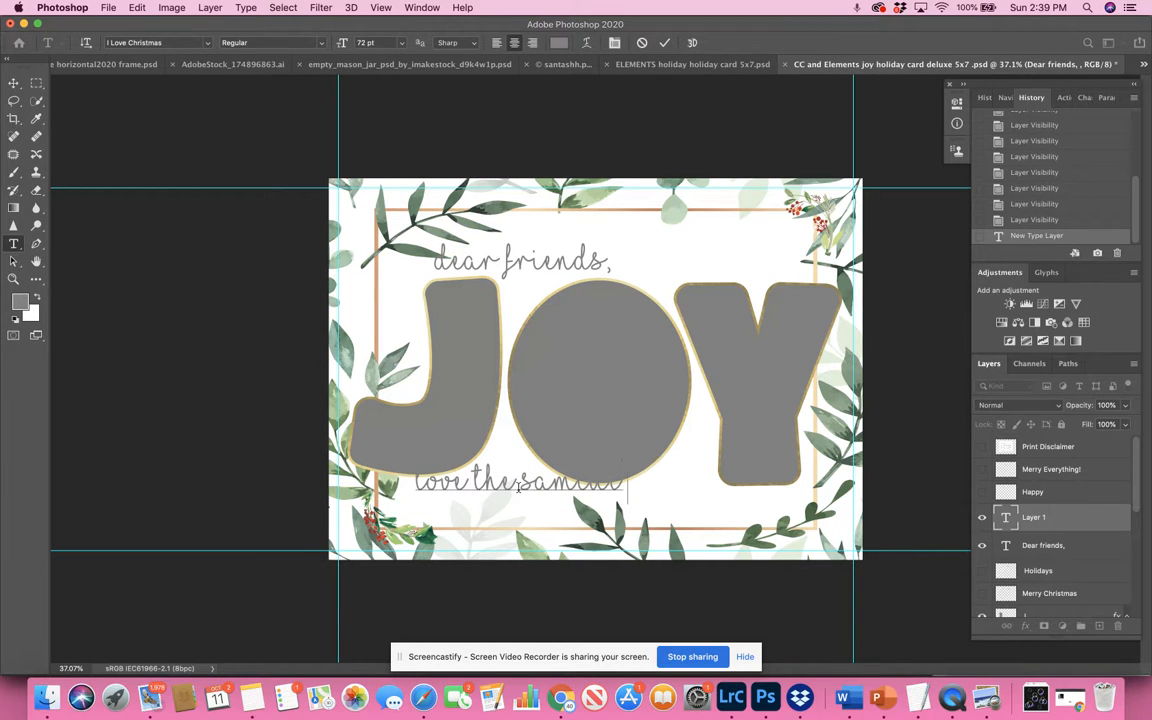
text( family)
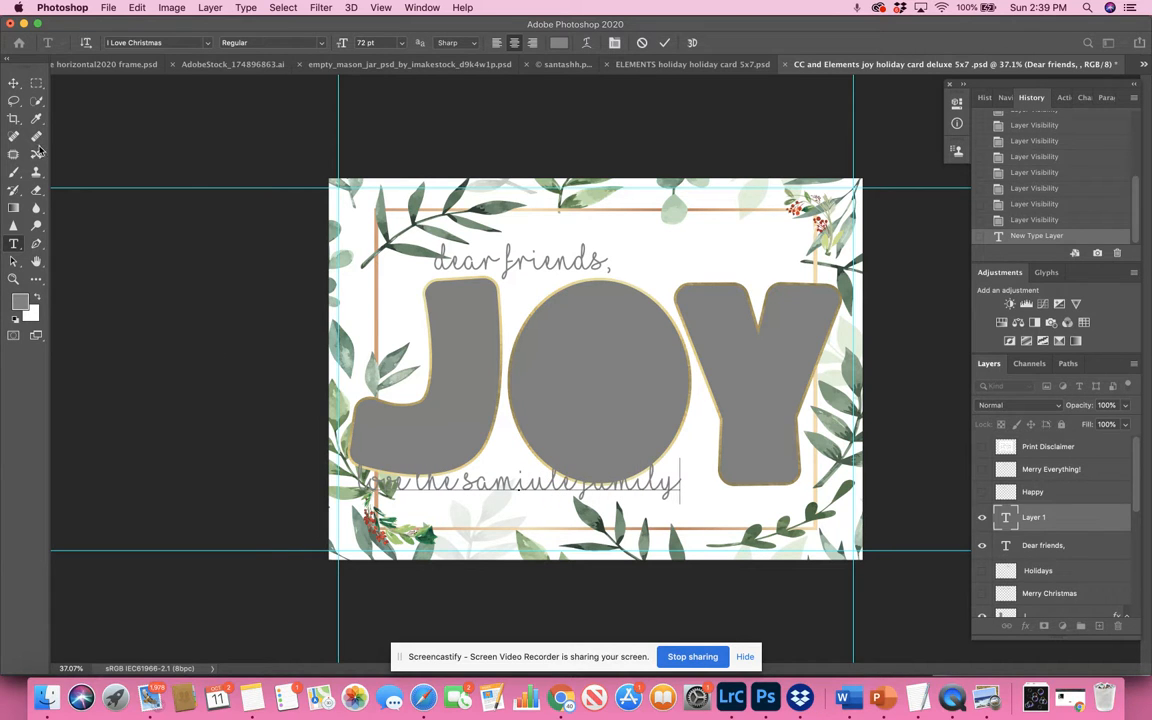
click(13, 82)
drag(503, 483, 592, 494)
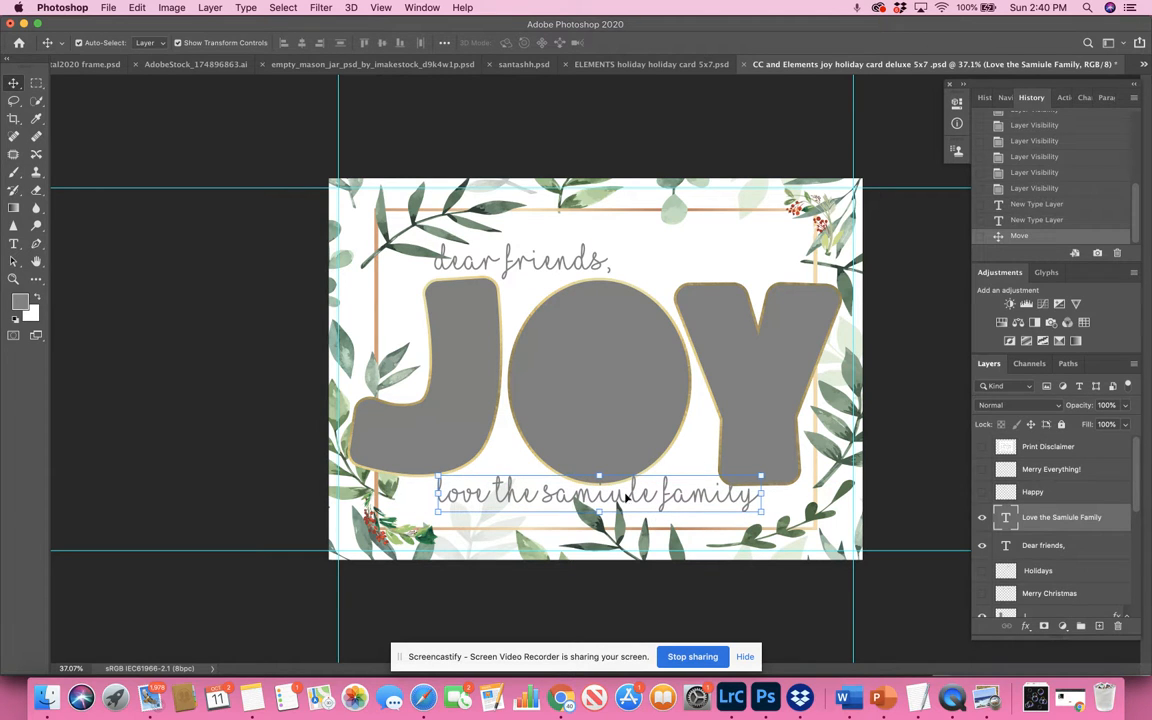
- Try scaling the family sign-off line to about 59% beneath the O, and cancel the transform
drag(763, 513, 630, 490)
mouse_move(635, 496)
mouse_down()
mouse_move(690, 490)
mouse_move(512, 488)
mouse_move(470, 492)
mouse_move(455, 507)
mouse_move(680, 482)
mouse_move(625, 498)
mouse_up()
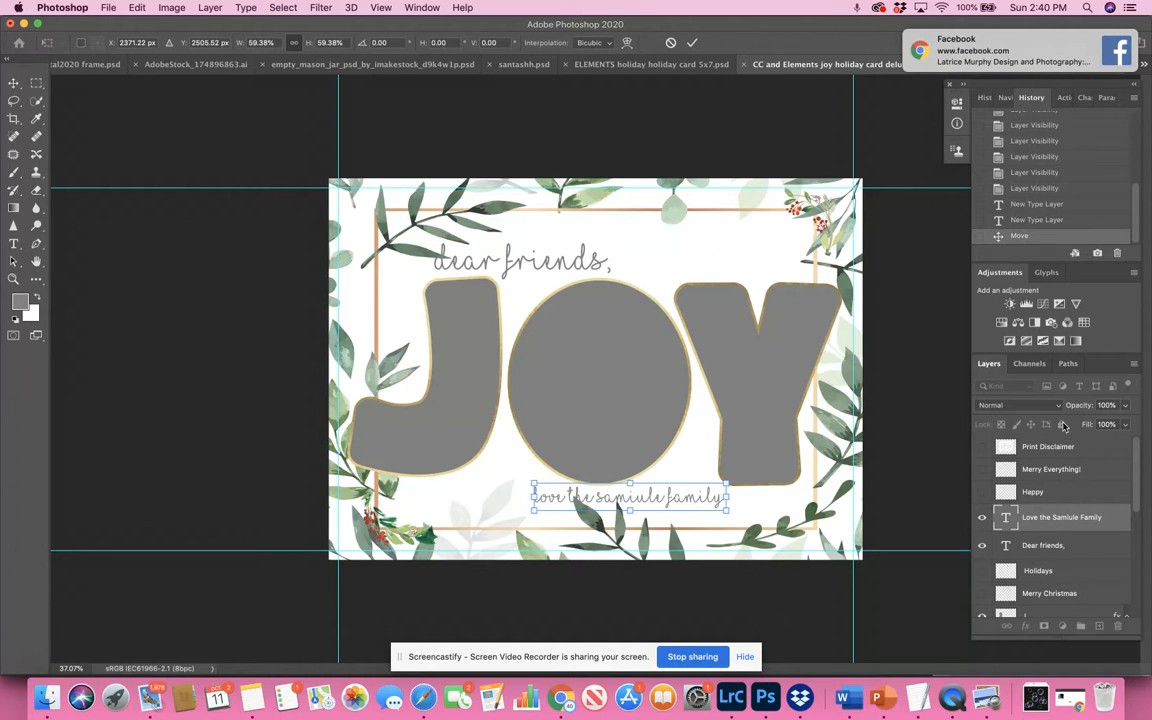
click(1110, 40)
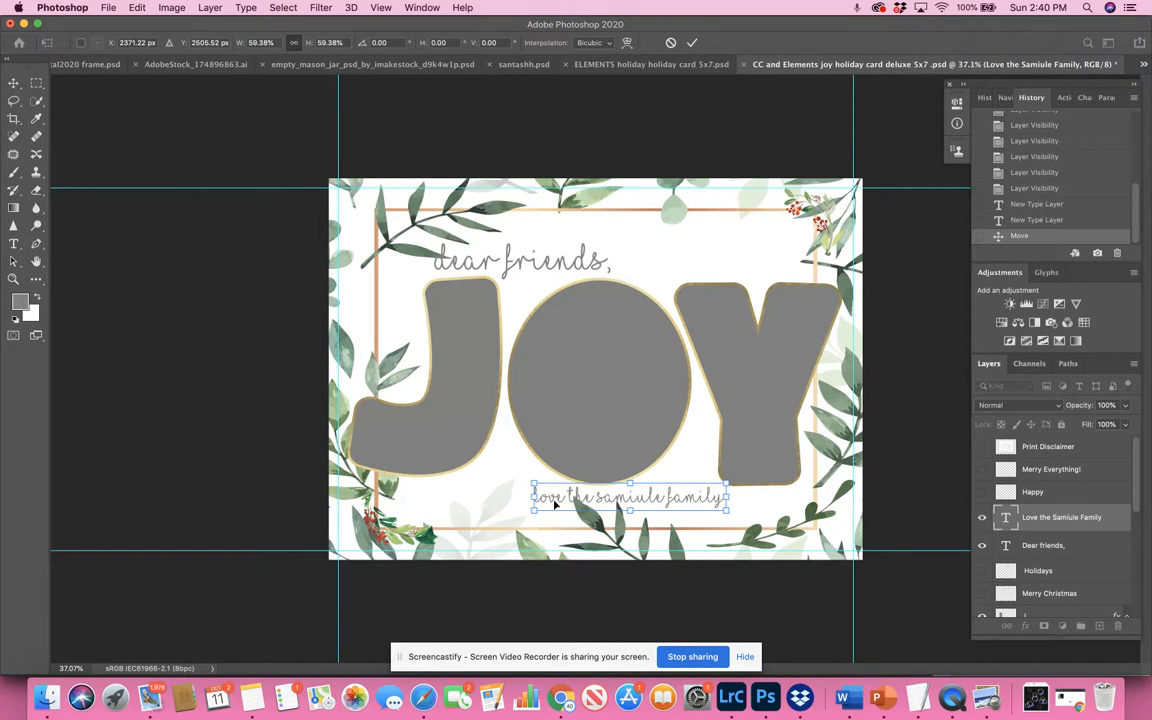
click(670, 42)
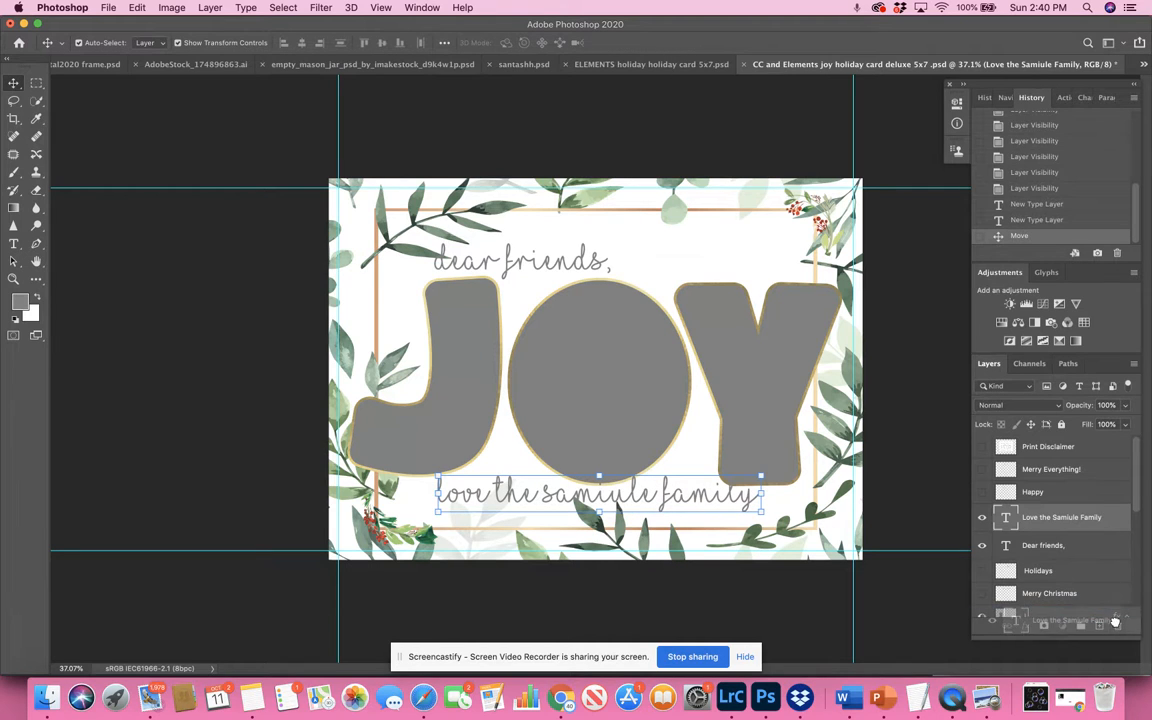
- Delete the family sign-off text layer and the "Dear friends," text layer
key(Delete)
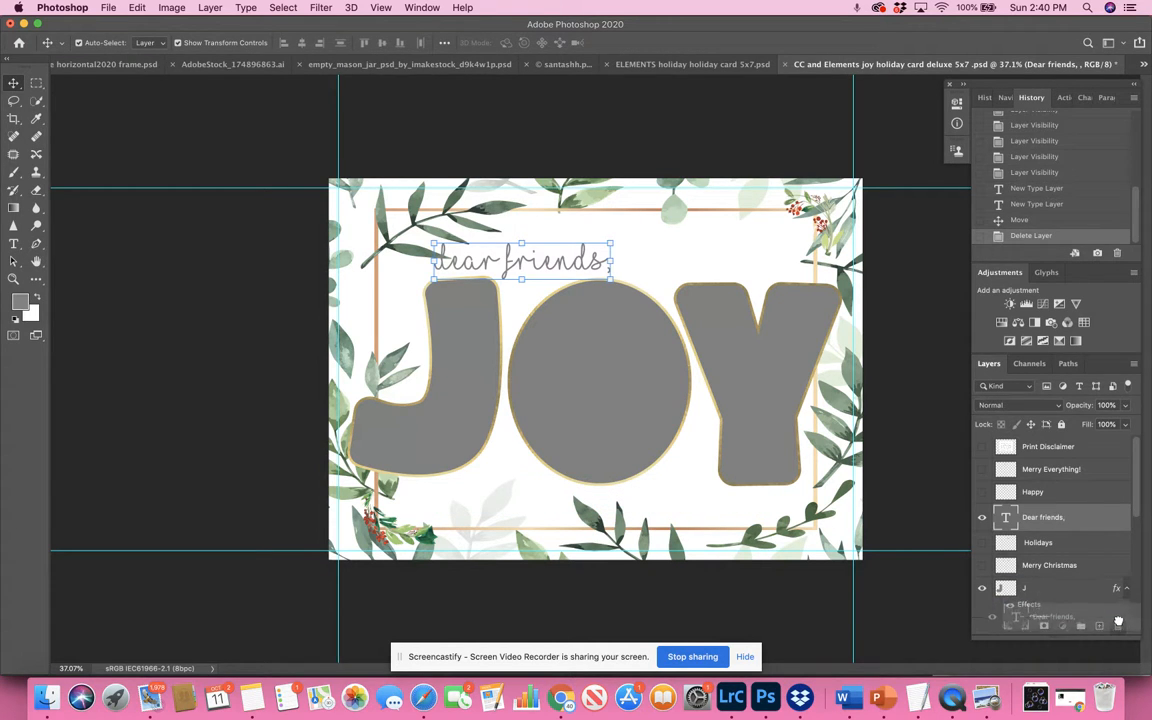
key(Delete)
- Select the J layer and preview the letter without its gold stroke by turning its layer effects off and on again
scroll(995, 540, down, 5)
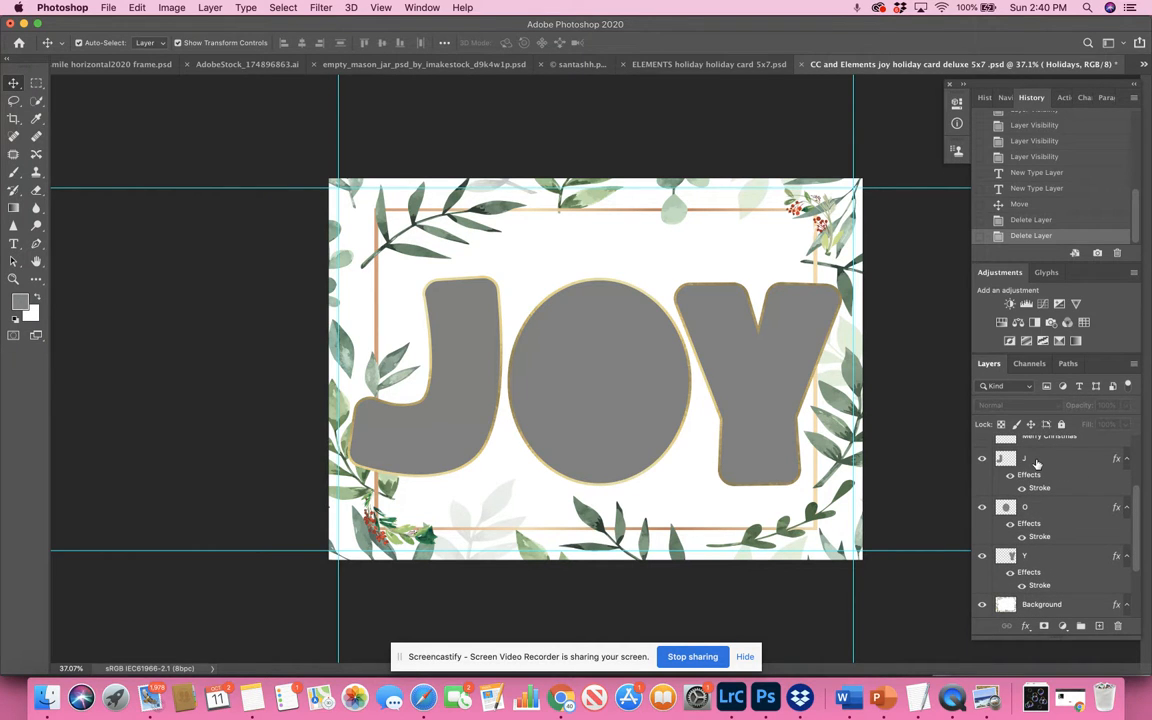
click(1037, 462)
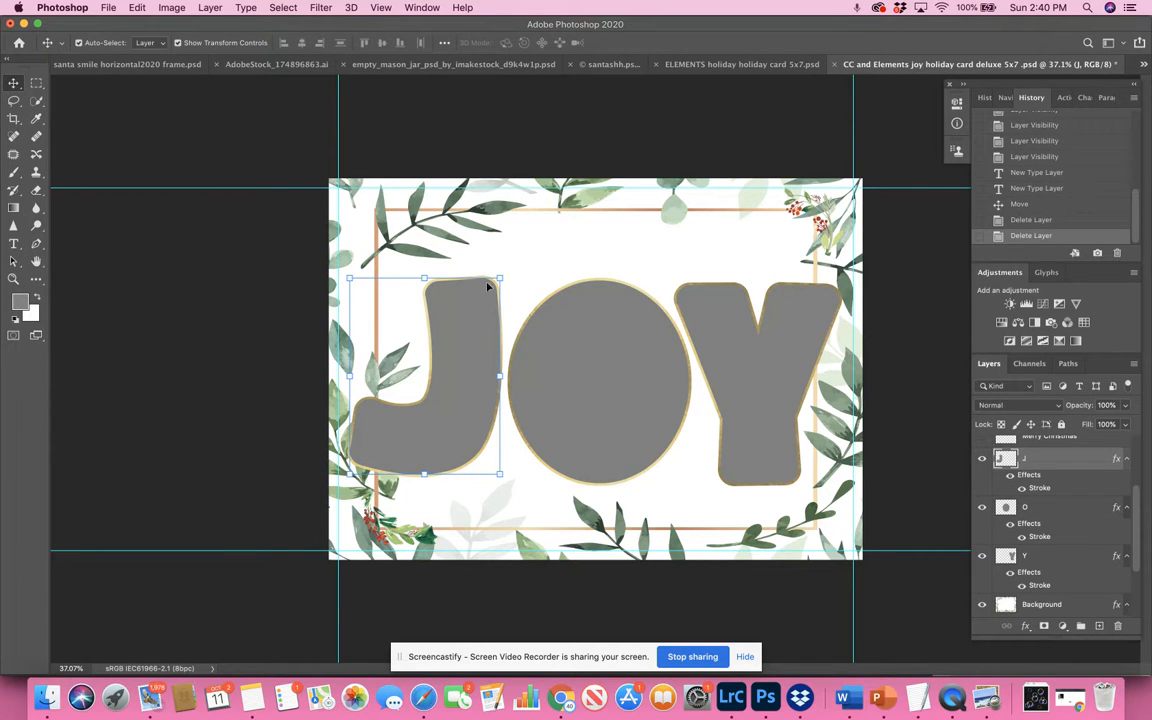
click(1010, 475)
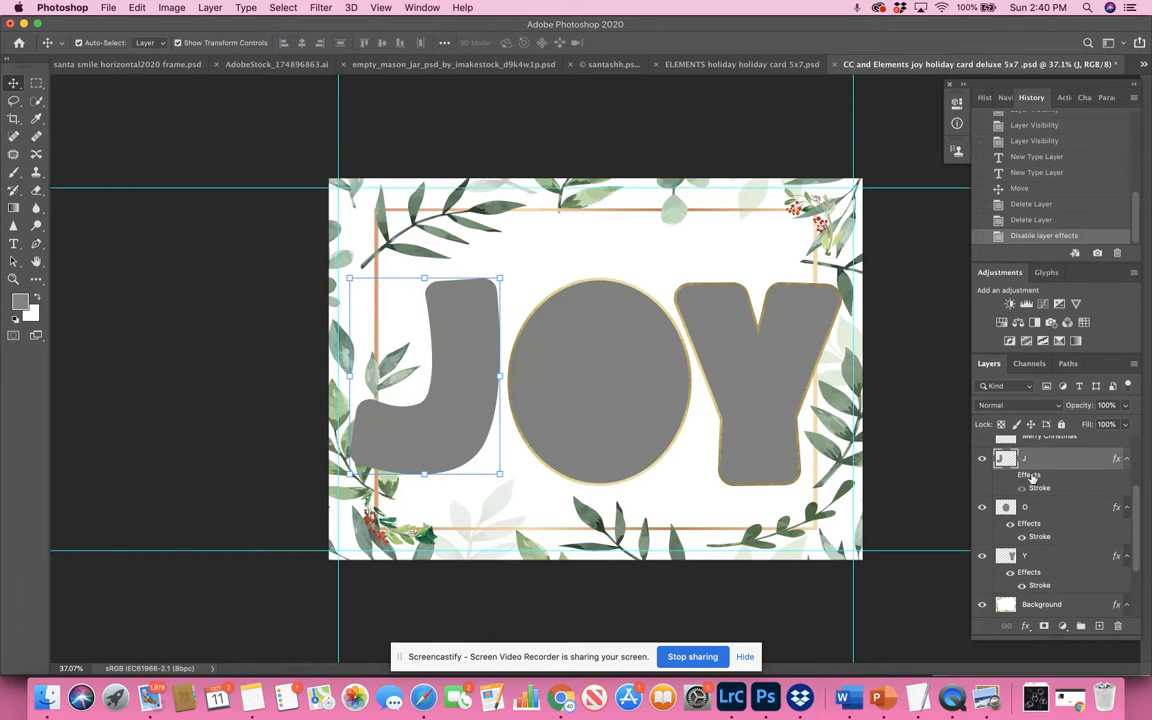
click(1010, 475)
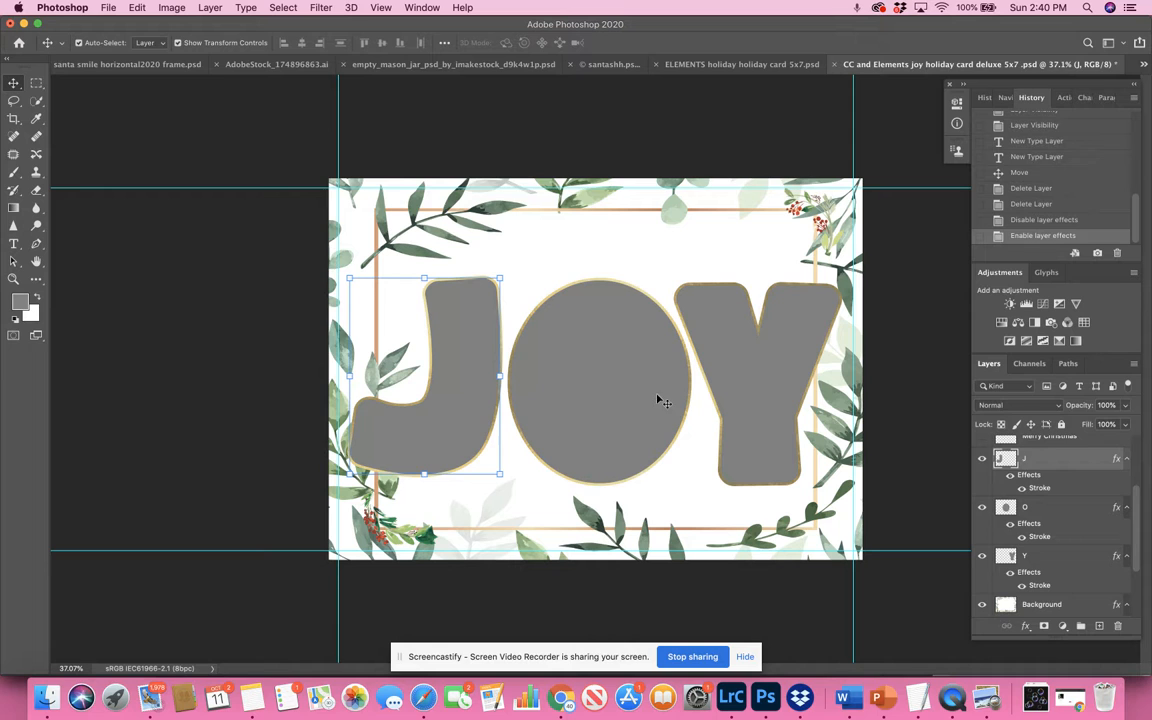
- Place the embedded photo baby-772439_1920.jpg above the J layer, scaled to about 25% so it covers the letter J
click(108, 9)
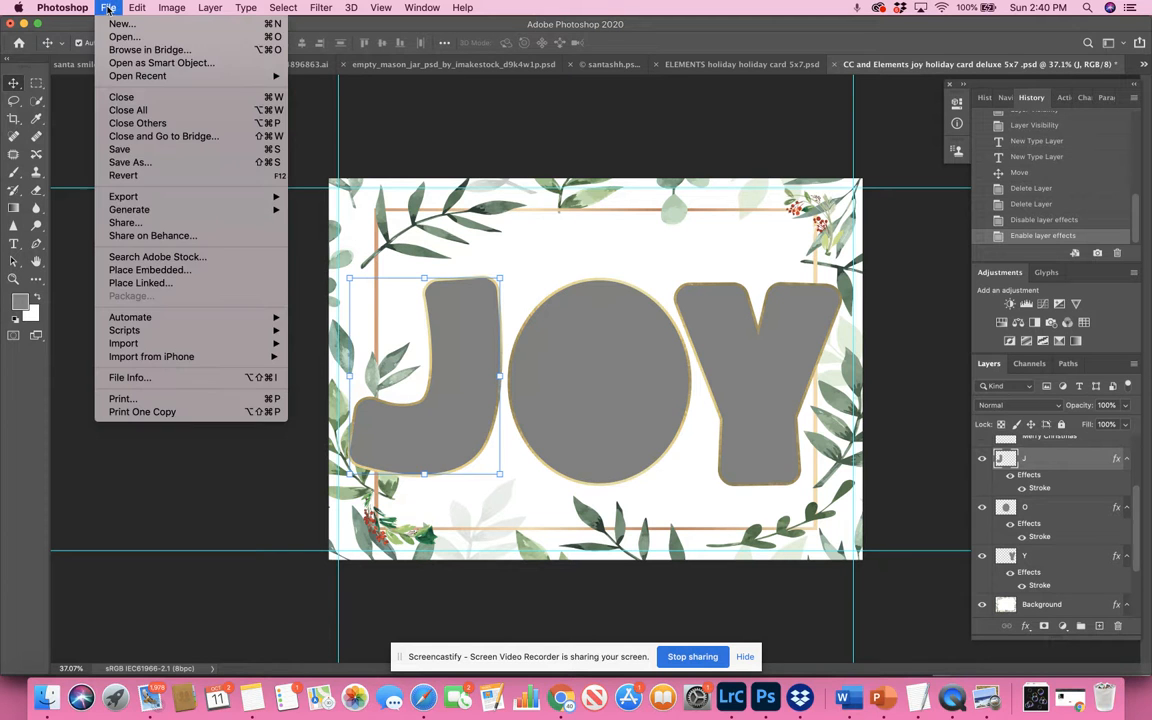
click(145, 244)
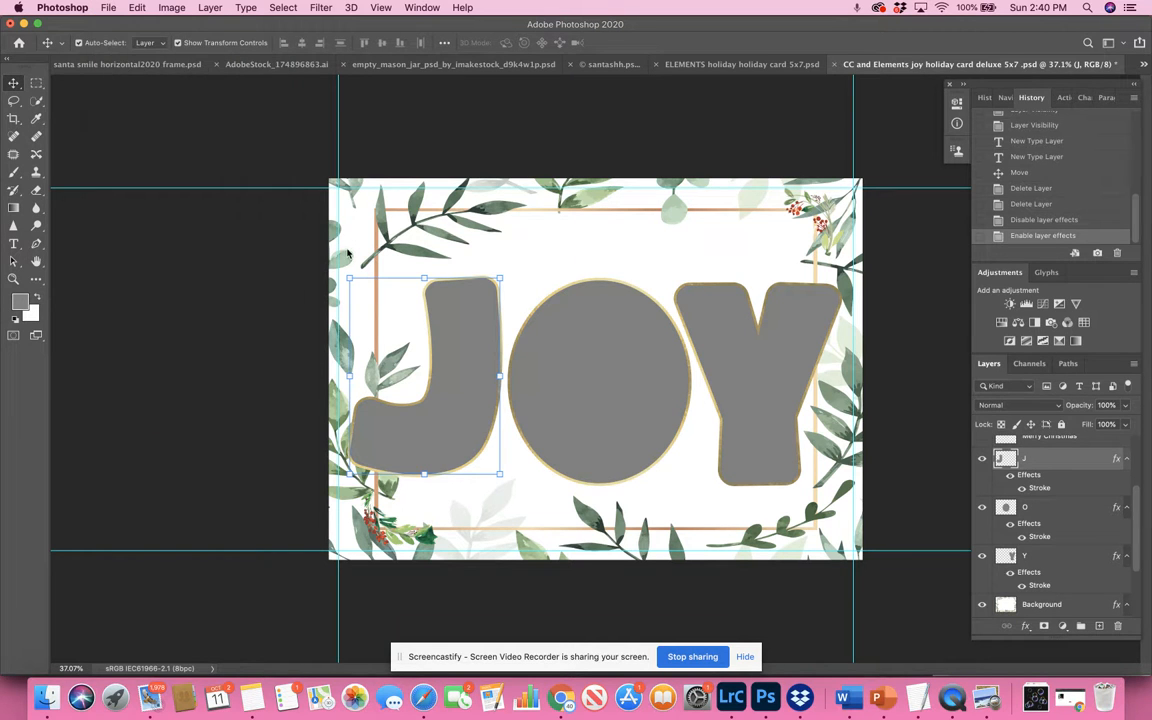
click(630, 243)
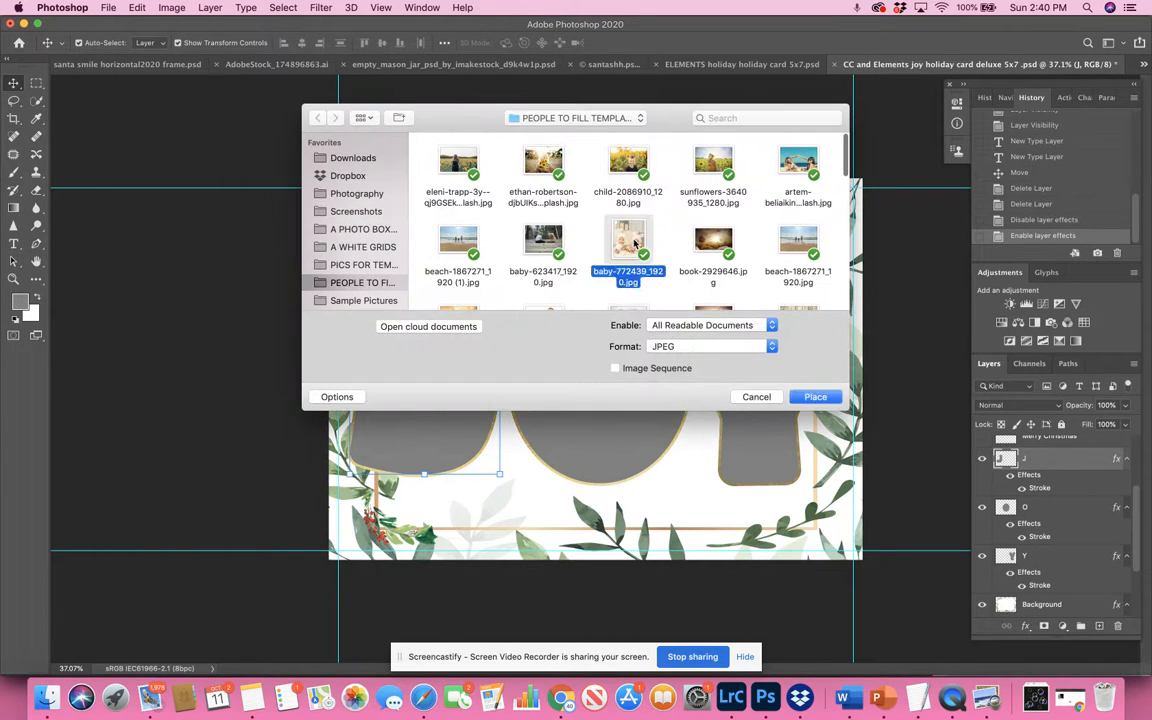
click(815, 397)
drag(711, 372, 556, 364)
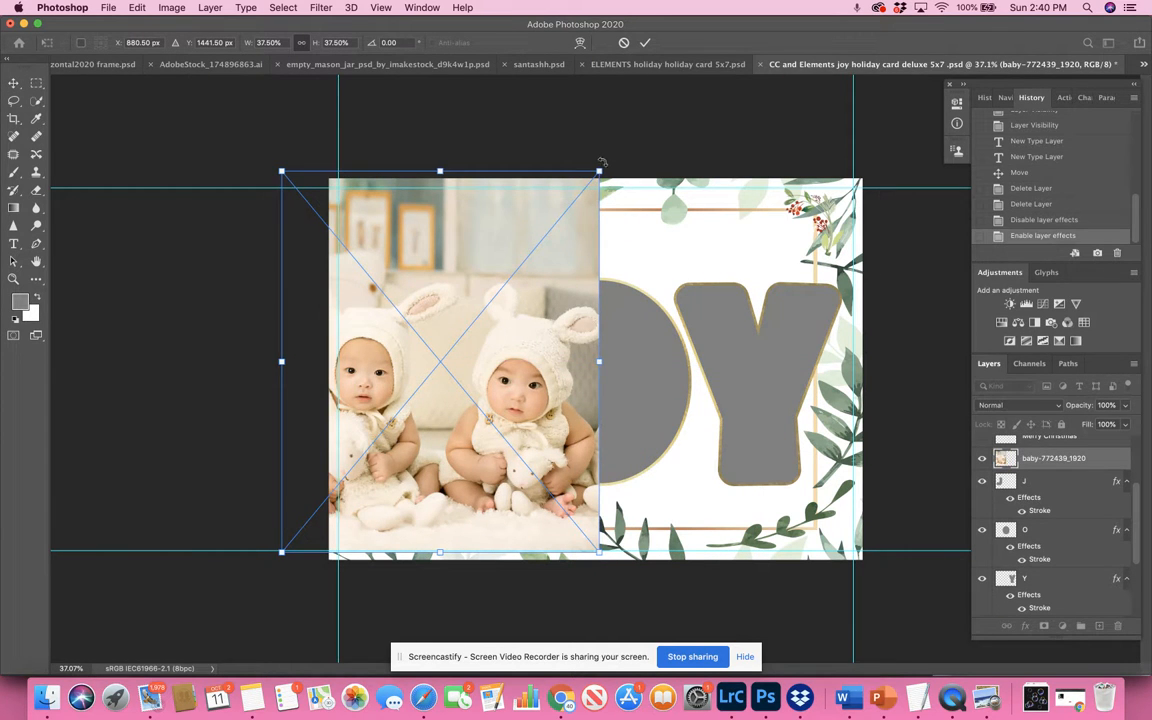
drag(600, 170, 536, 328)
drag(444, 446, 494, 370)
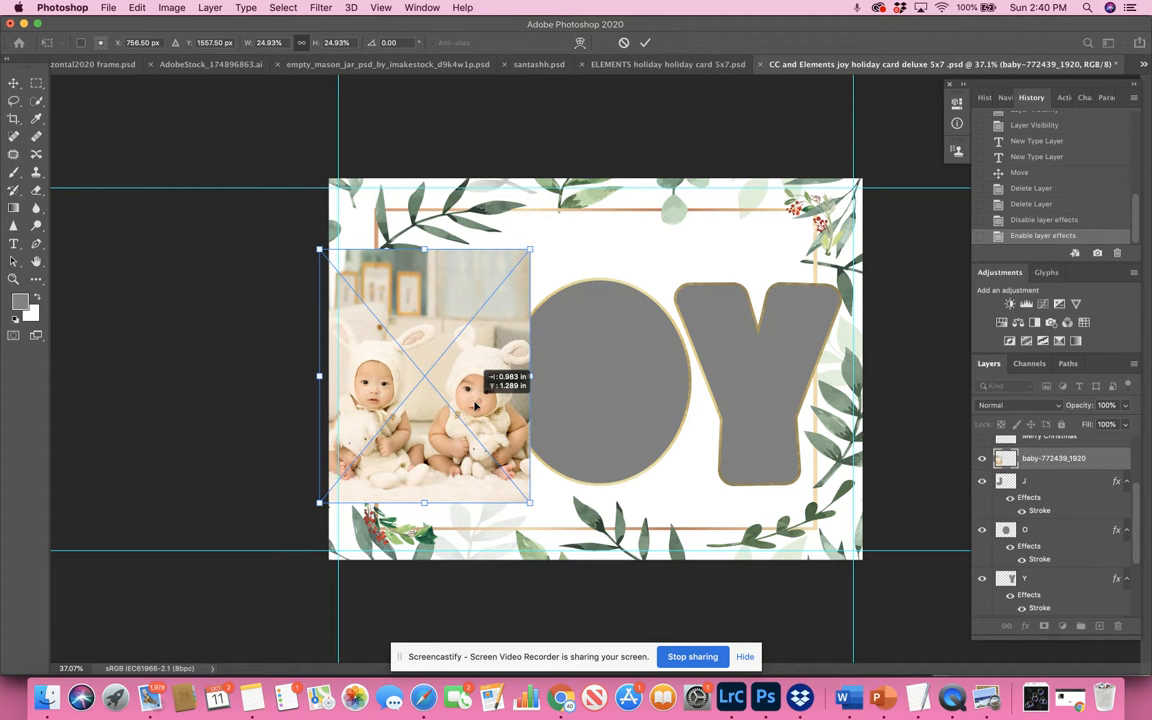
click(645, 44)
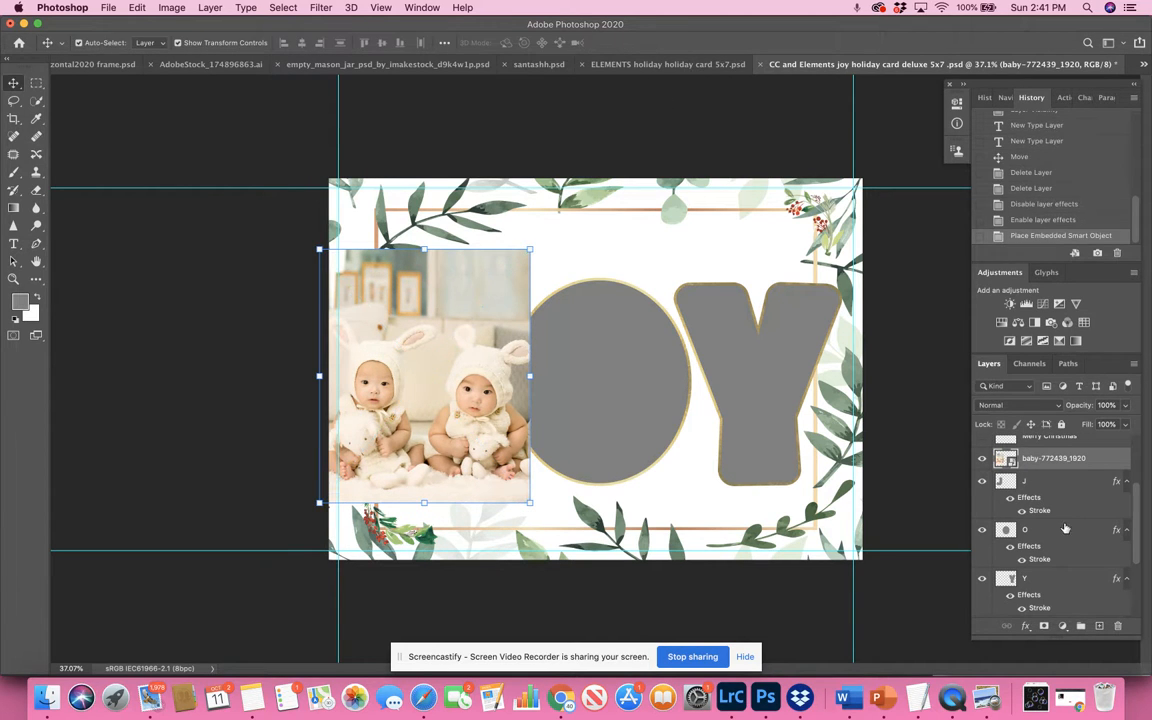
- Clip the baby photo to the letter J and reposition it so one baby fits inside the letter
right_click(1053, 460)
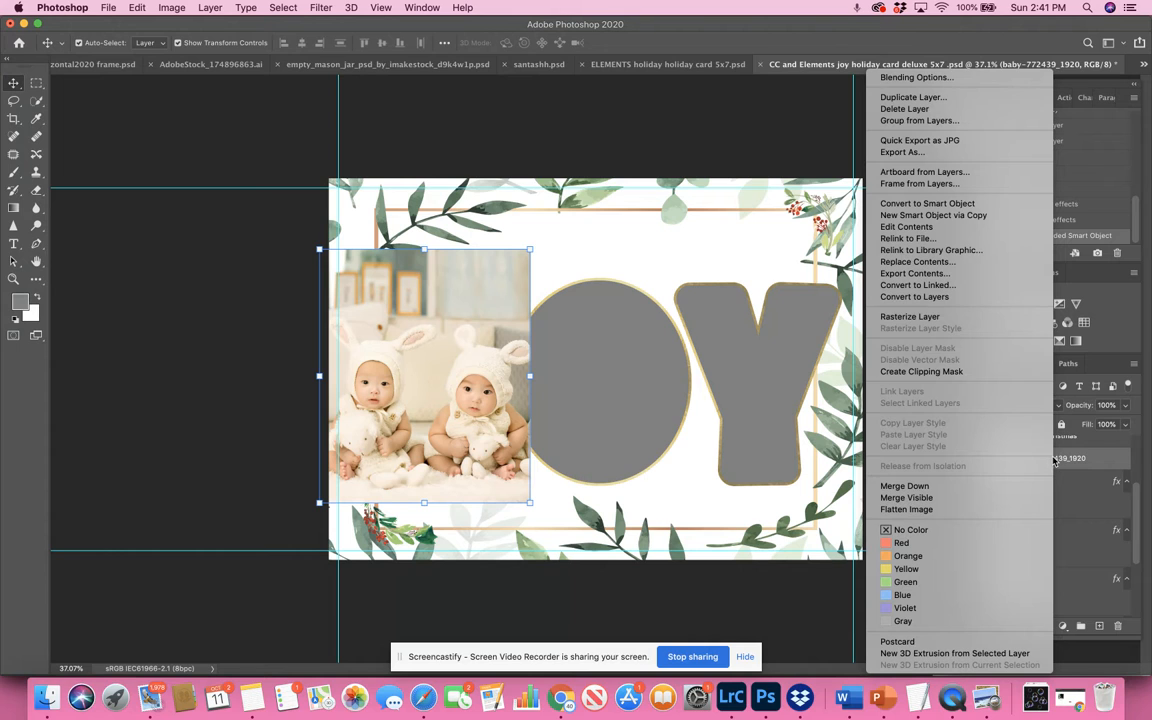
click(984, 371)
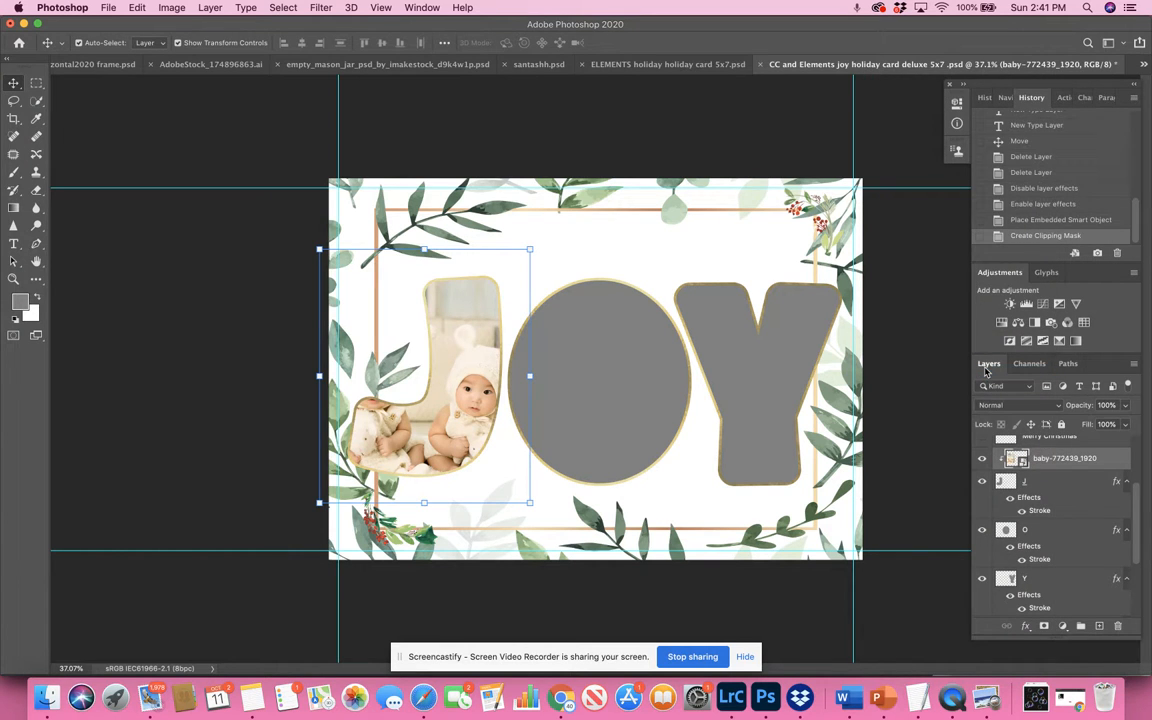
drag(420, 339, 455, 357)
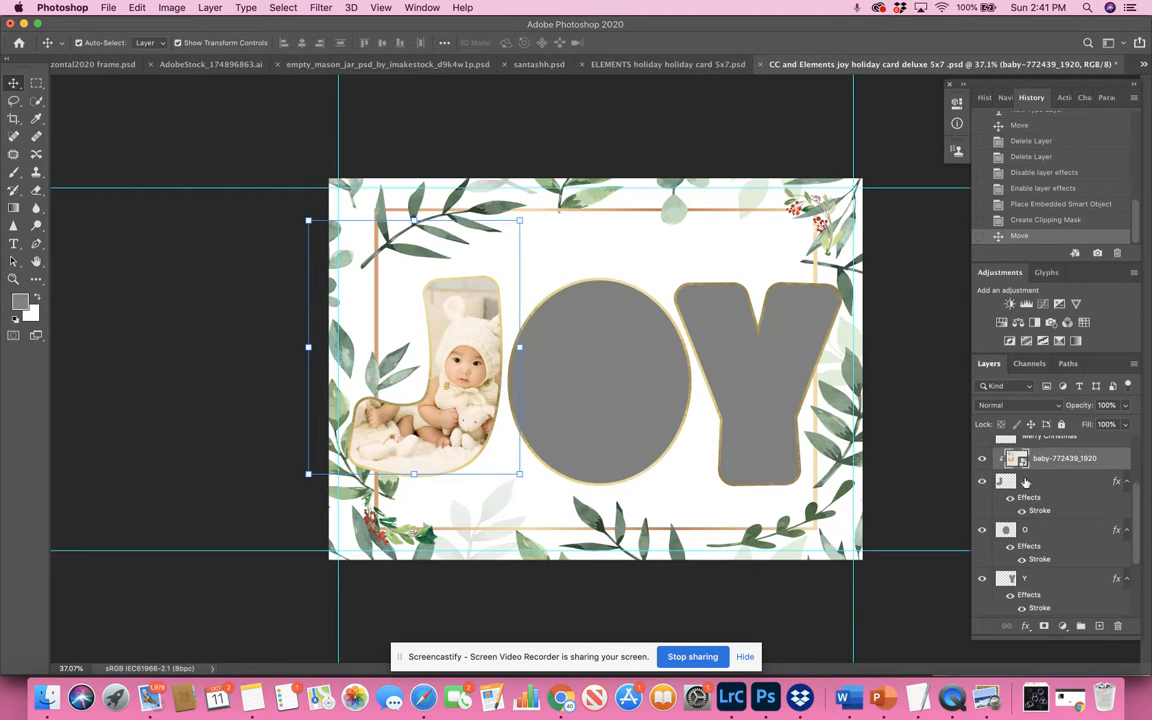
- Enlarge the clipped baby photo to about 26.5%, adjust its position within the J, and apply the transform
drag(448, 372, 446, 376)
drag(519, 472, 534, 489)
drag(469, 394, 459, 388)
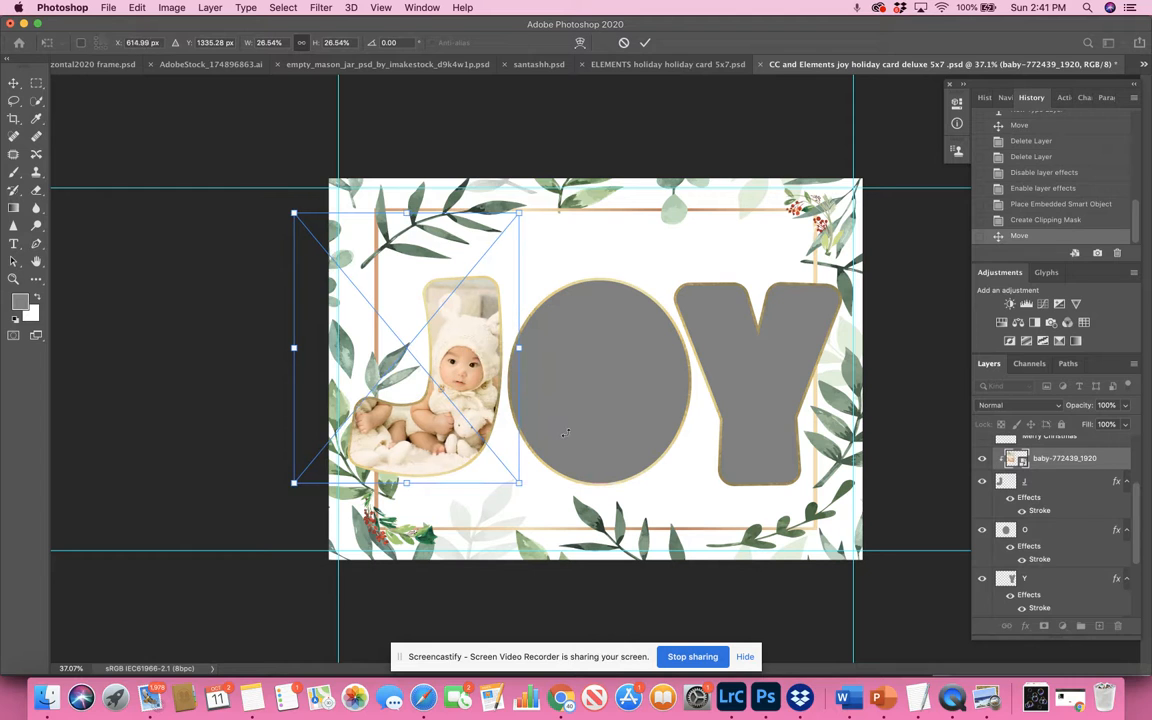
click(1065, 479)
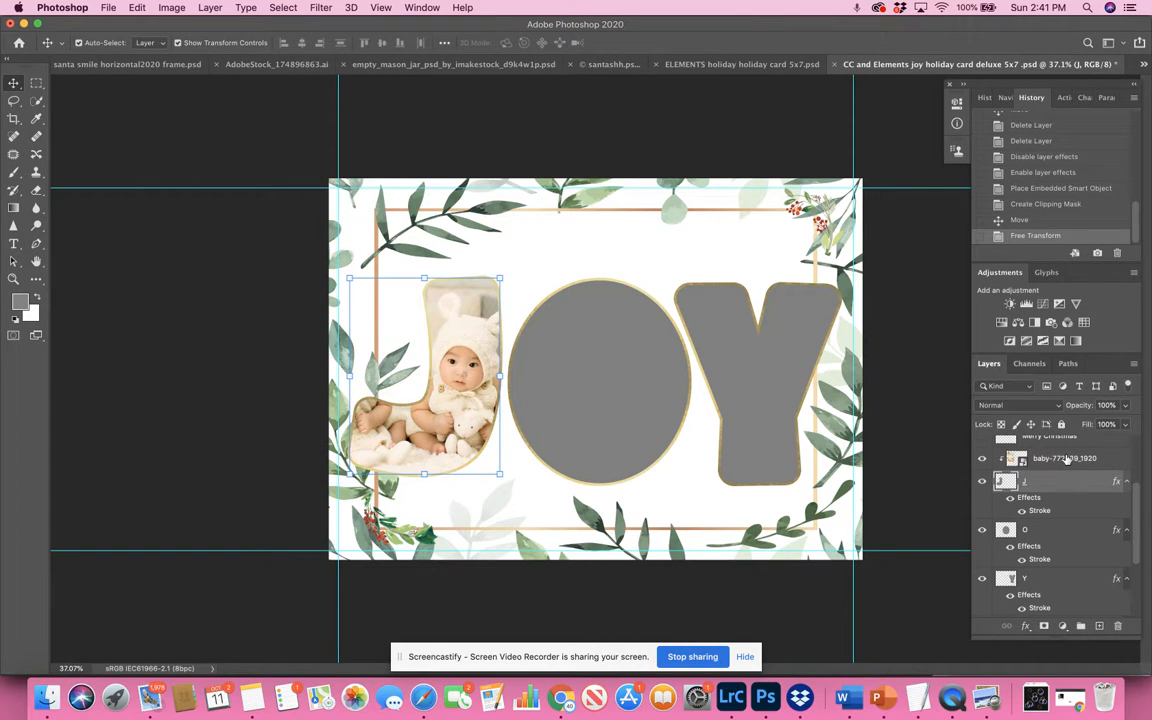
- Reorder the baby photo layer to sit directly above the O layer, and move the photo over the letter O
click(1064, 458)
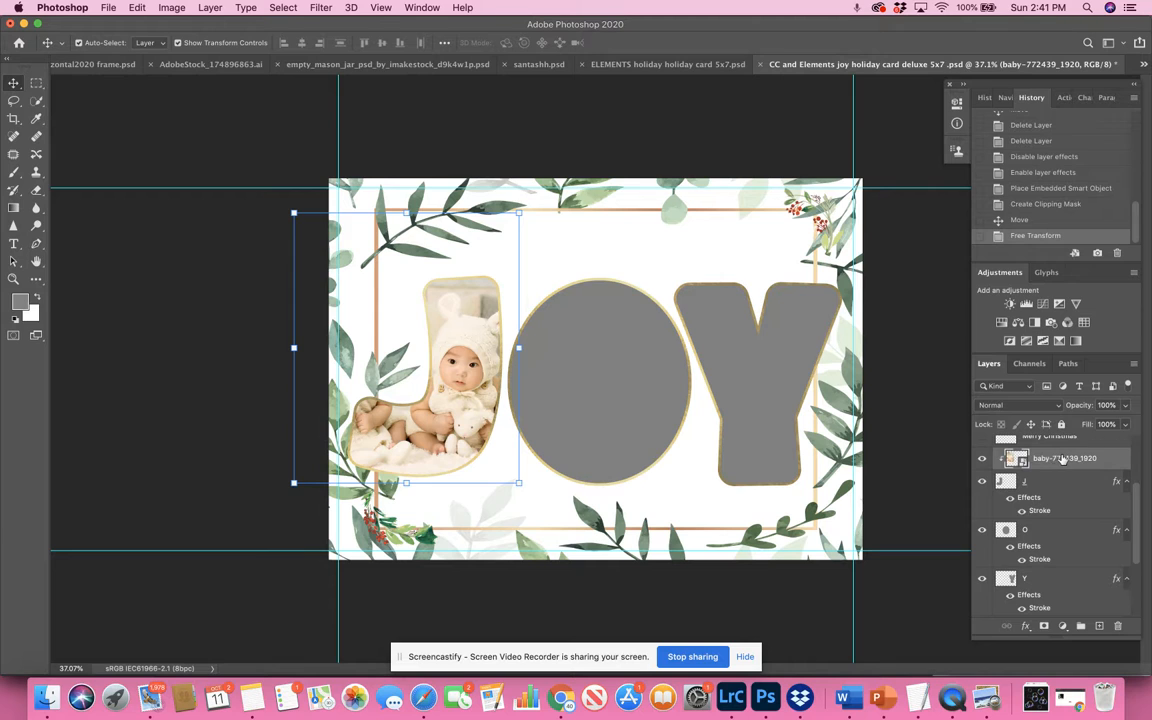
drag(1063, 458, 1058, 508)
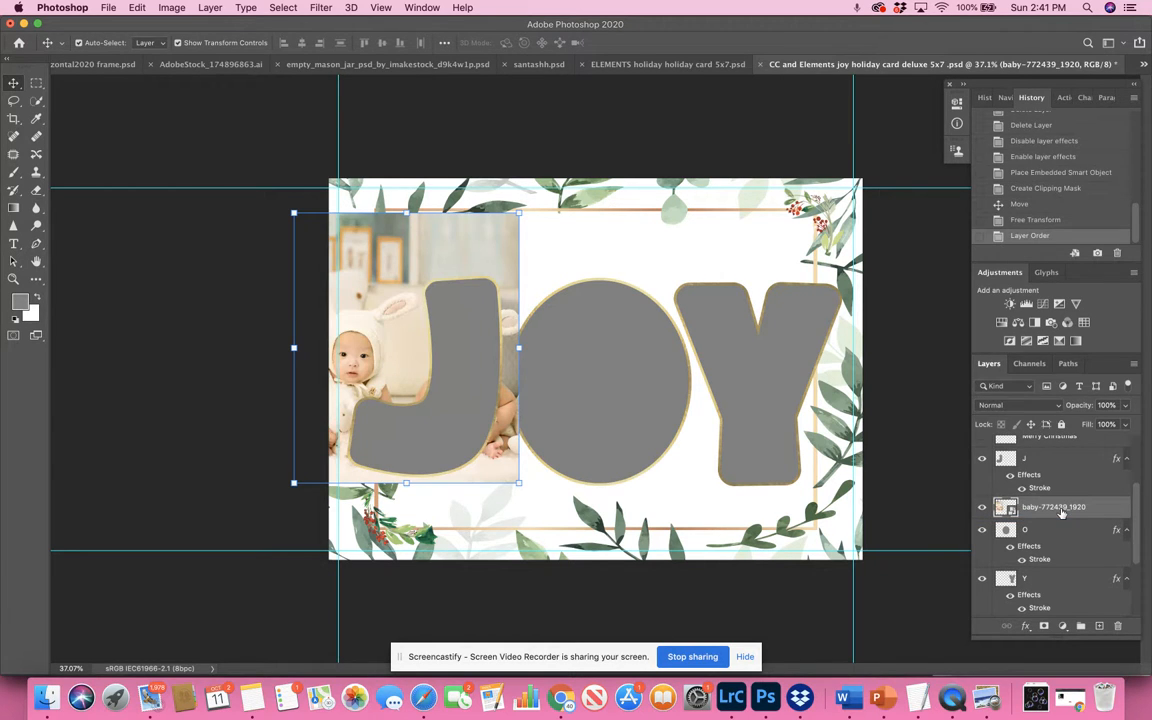
drag(406, 246, 592, 272)
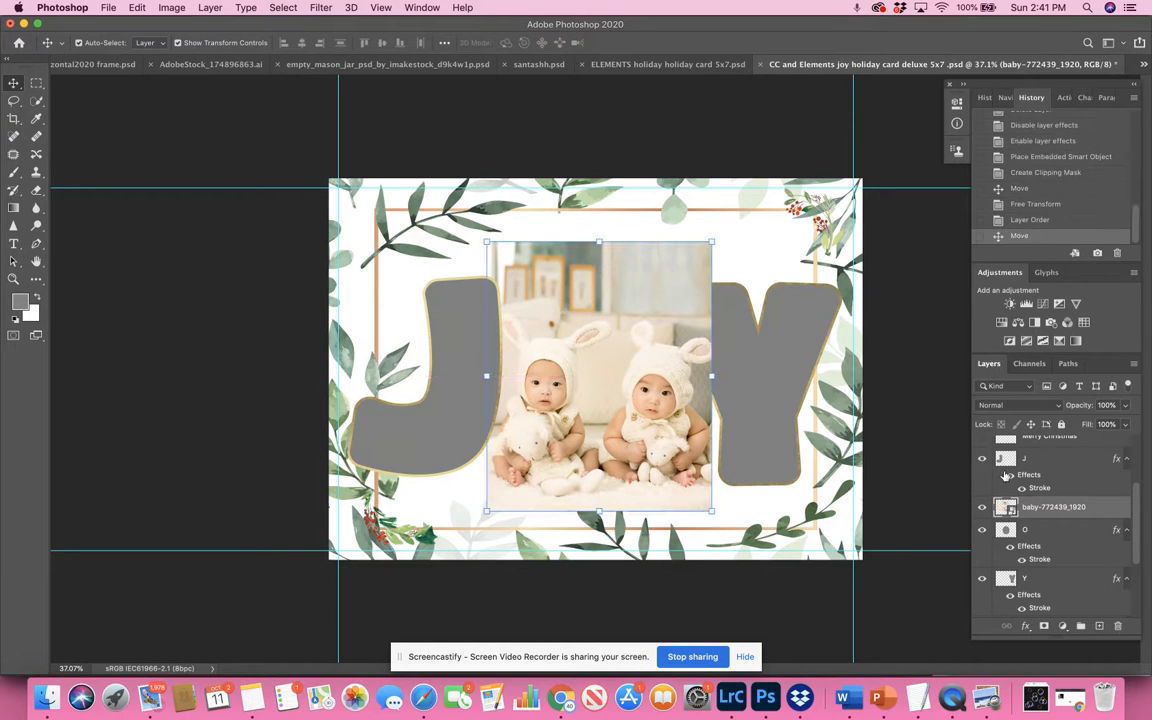
- Clip the baby photo to the letter O and shift it slightly up so both babies are framed
right_click(1058, 509)
click(1000, 371)
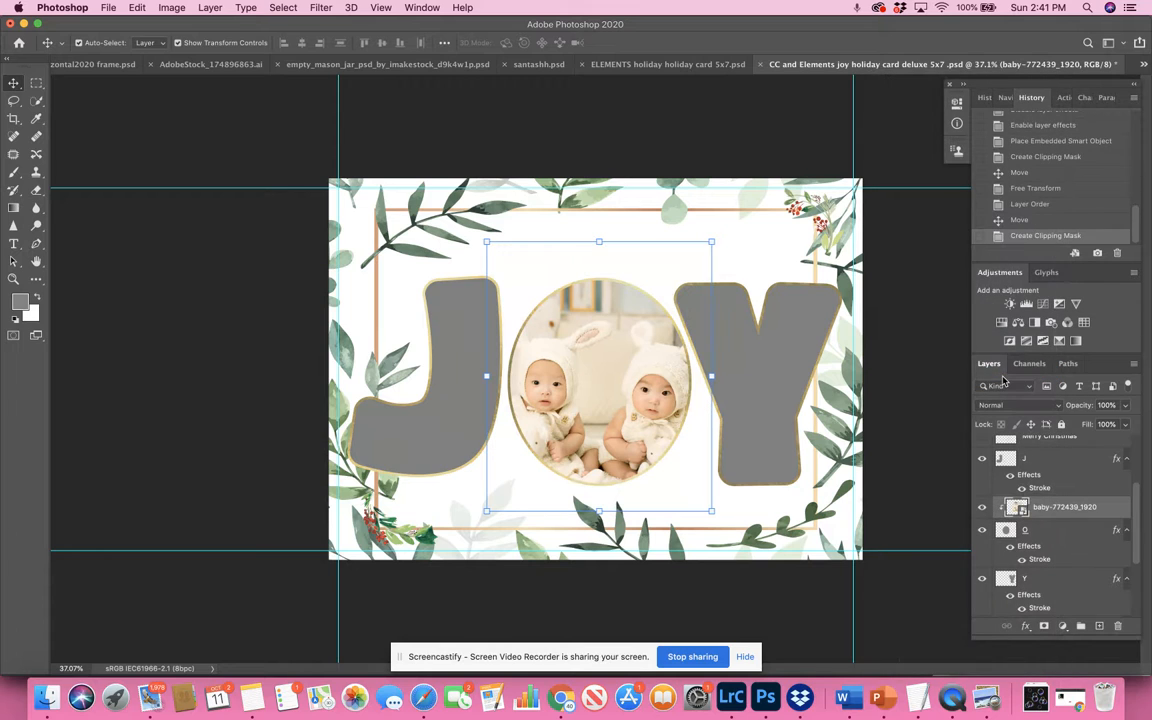
drag(615, 381, 609, 367)
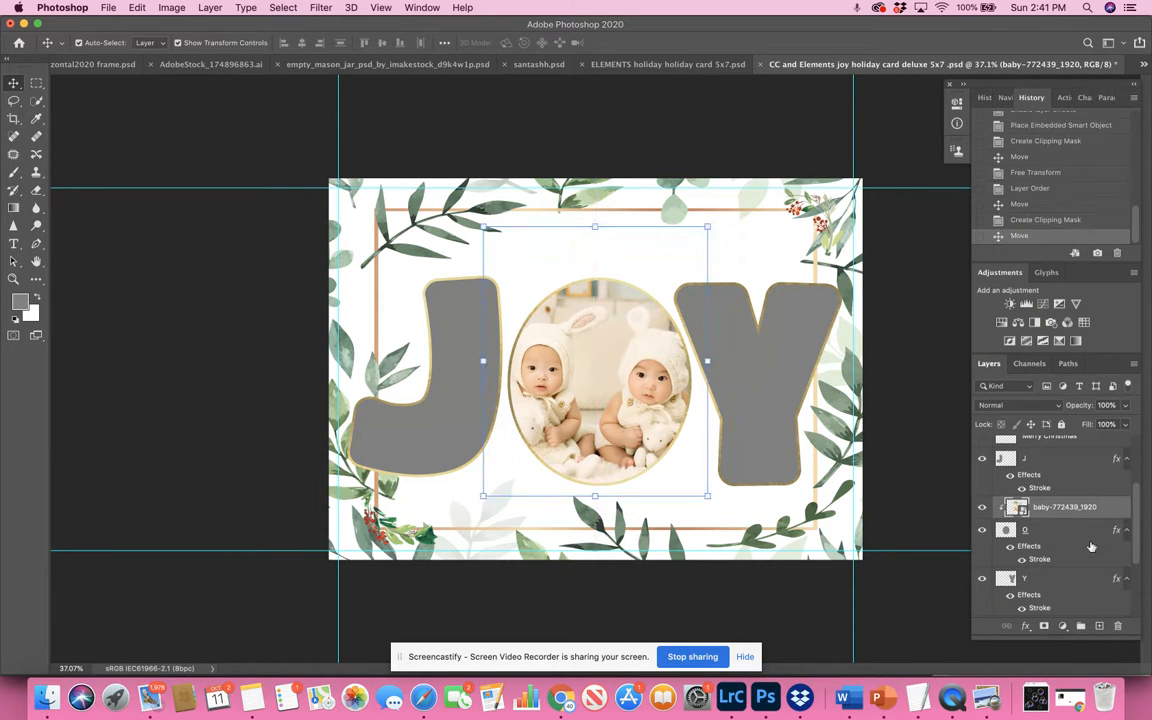
- Select the O layer and turn off its layer effects to remove the gold stroke
scroll(1063, 510, down, 1)
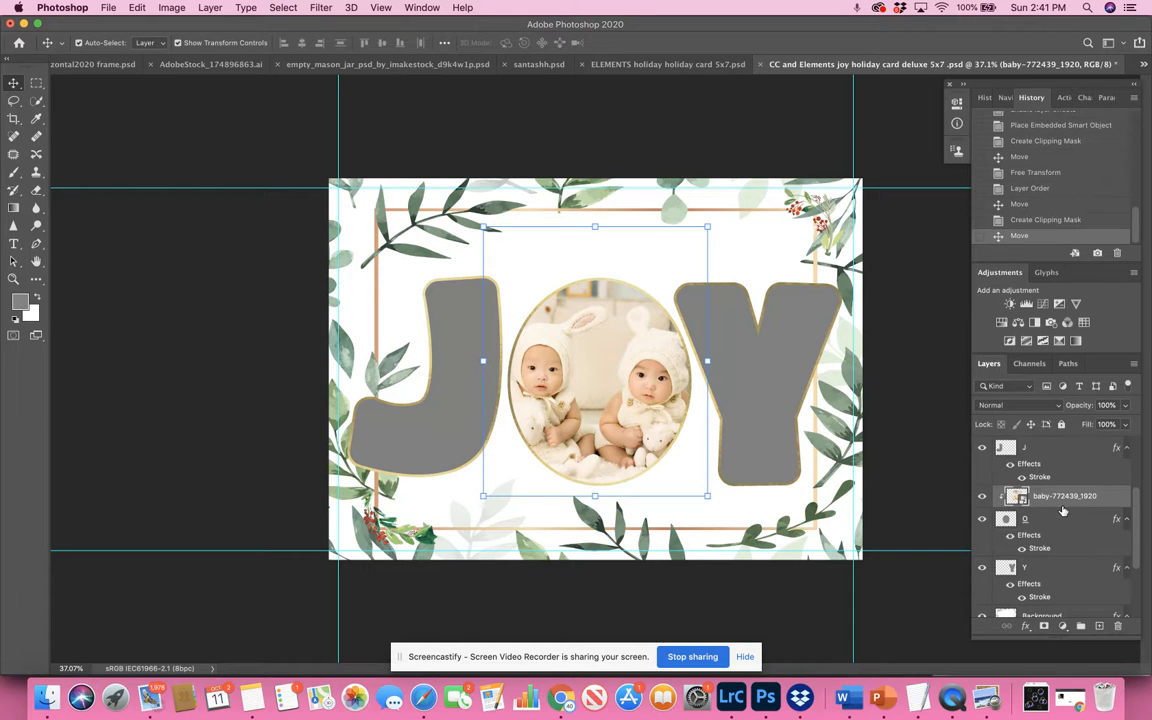
click(1047, 520)
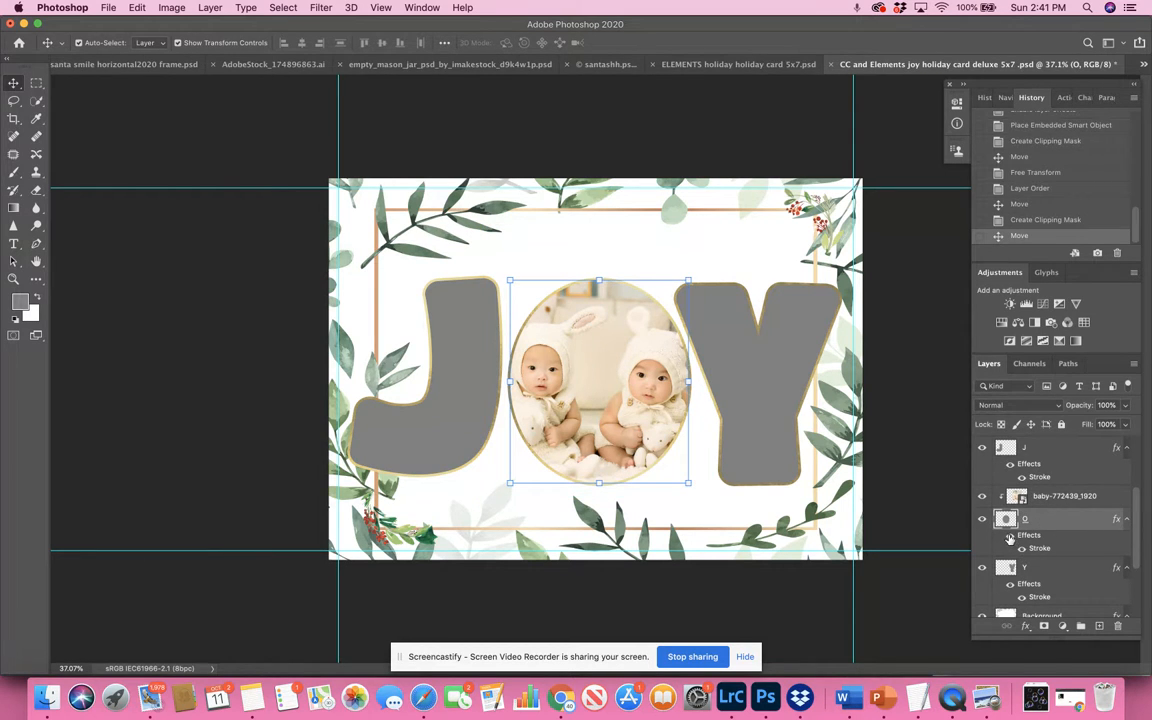
click(1010, 536)
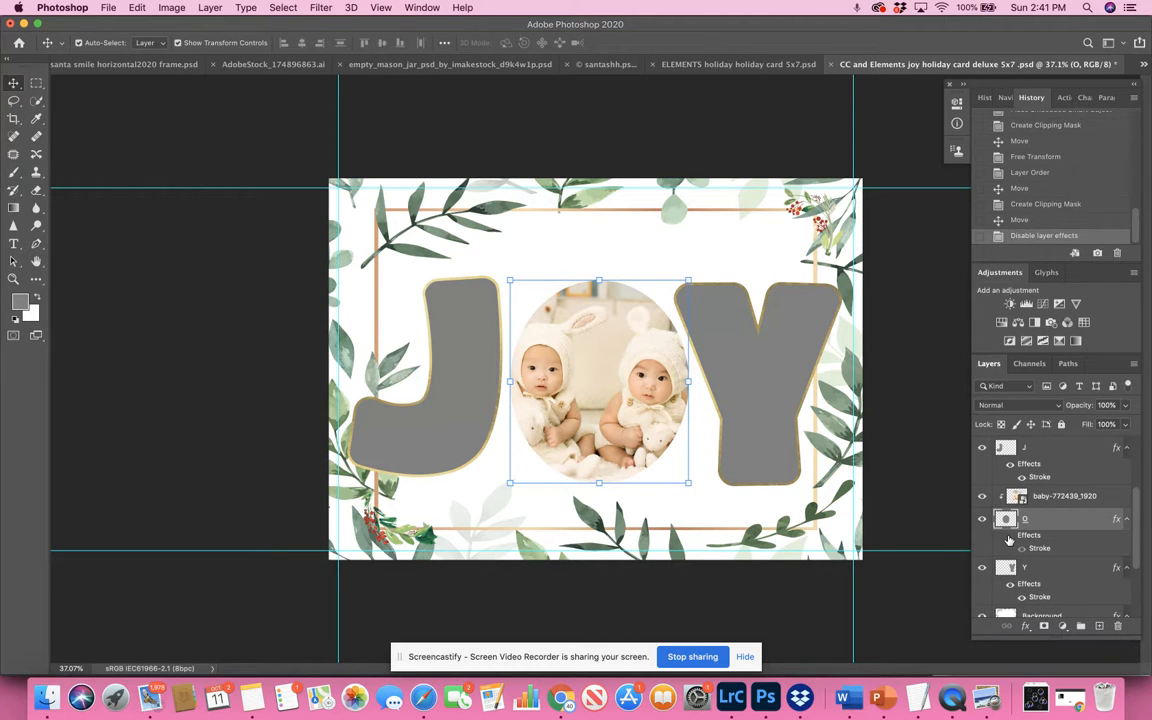
- Turn the O layer's effects back on and add a second stroke in its layer style
click(1010, 536)
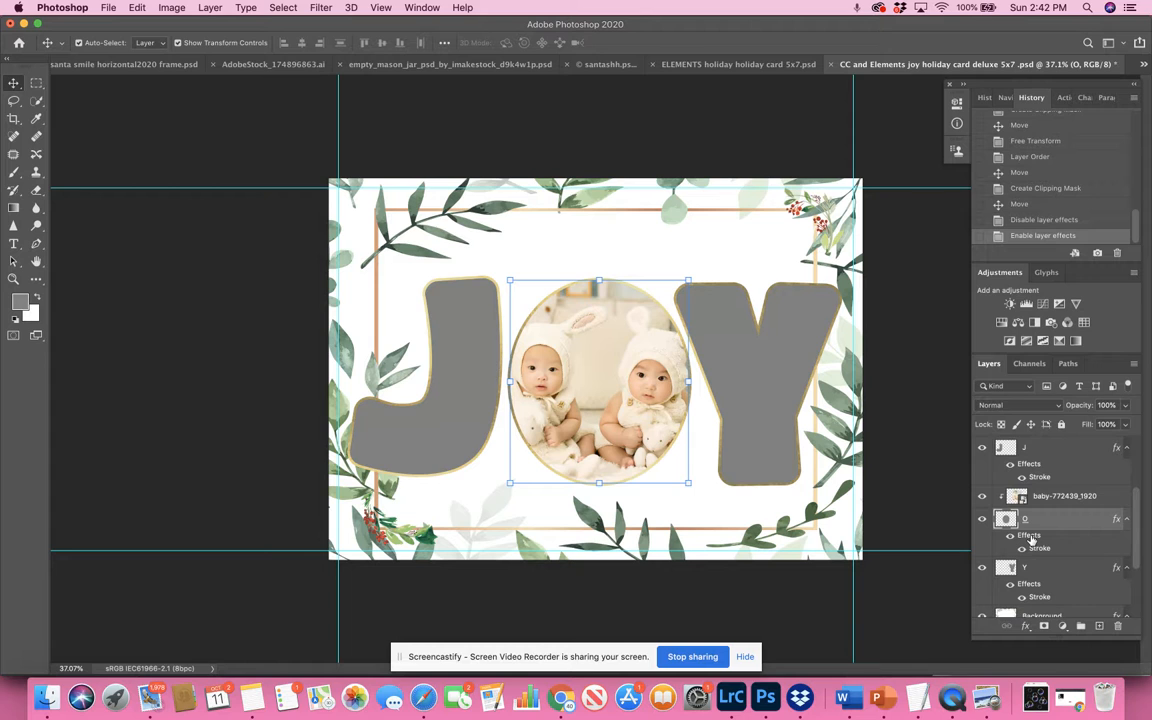
double_click(1030, 537)
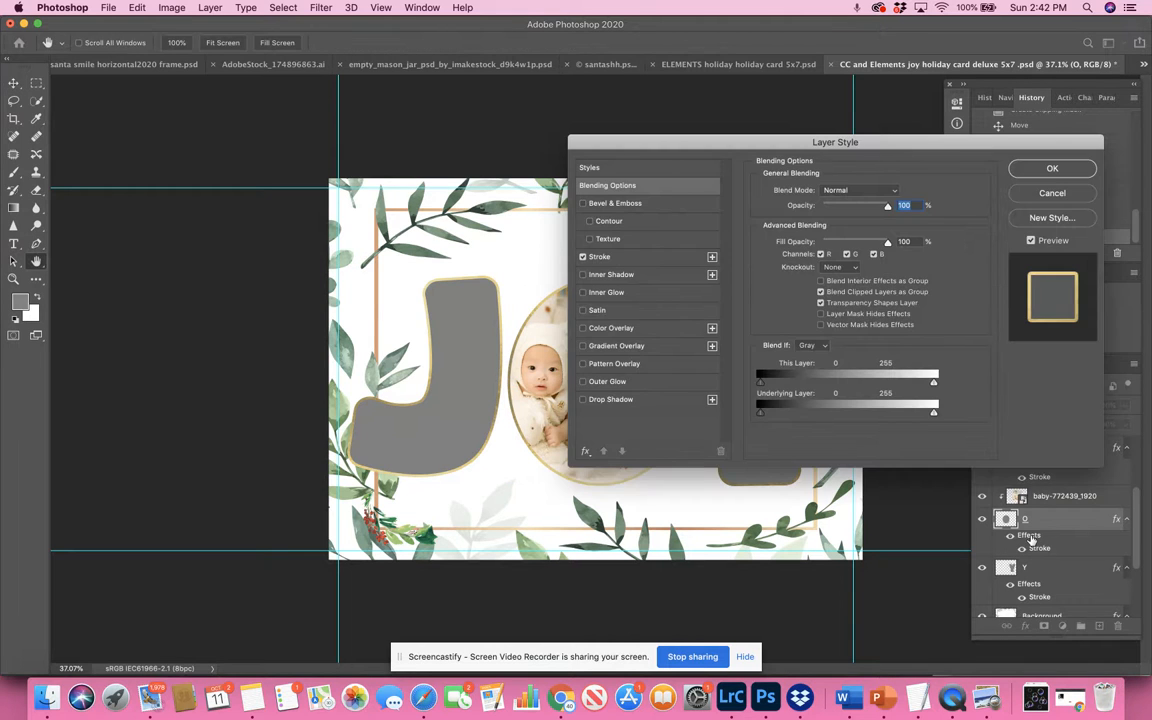
drag(644, 150, 799, 147)
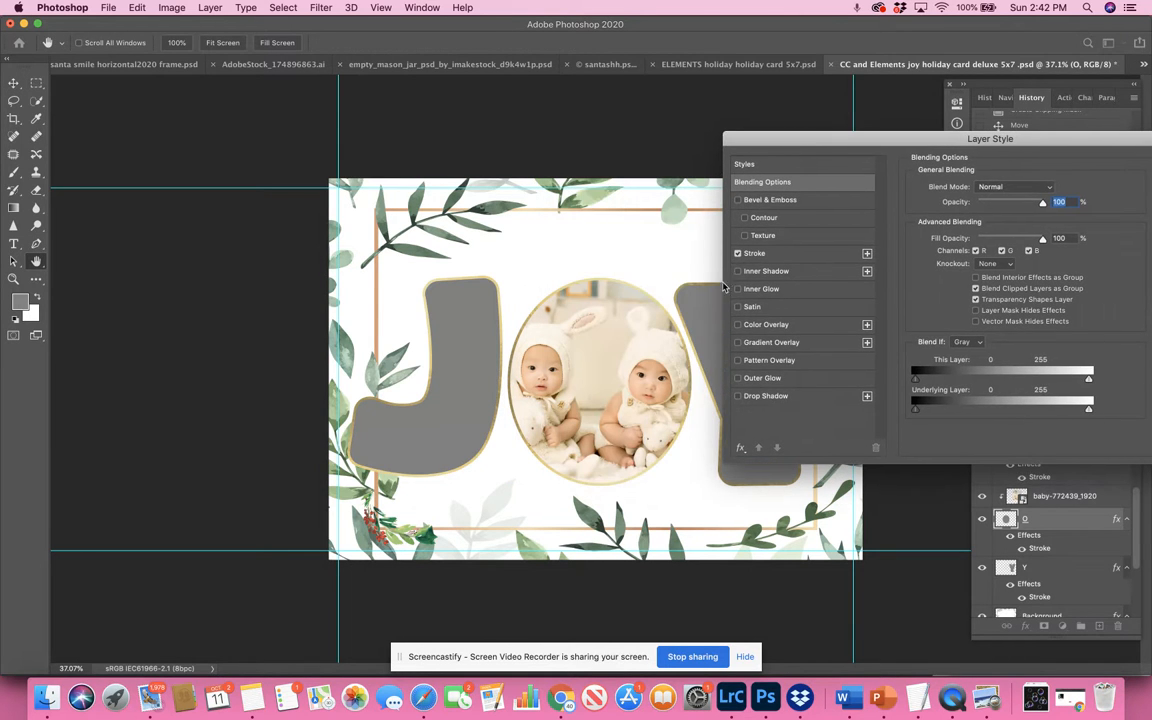
click(758, 254)
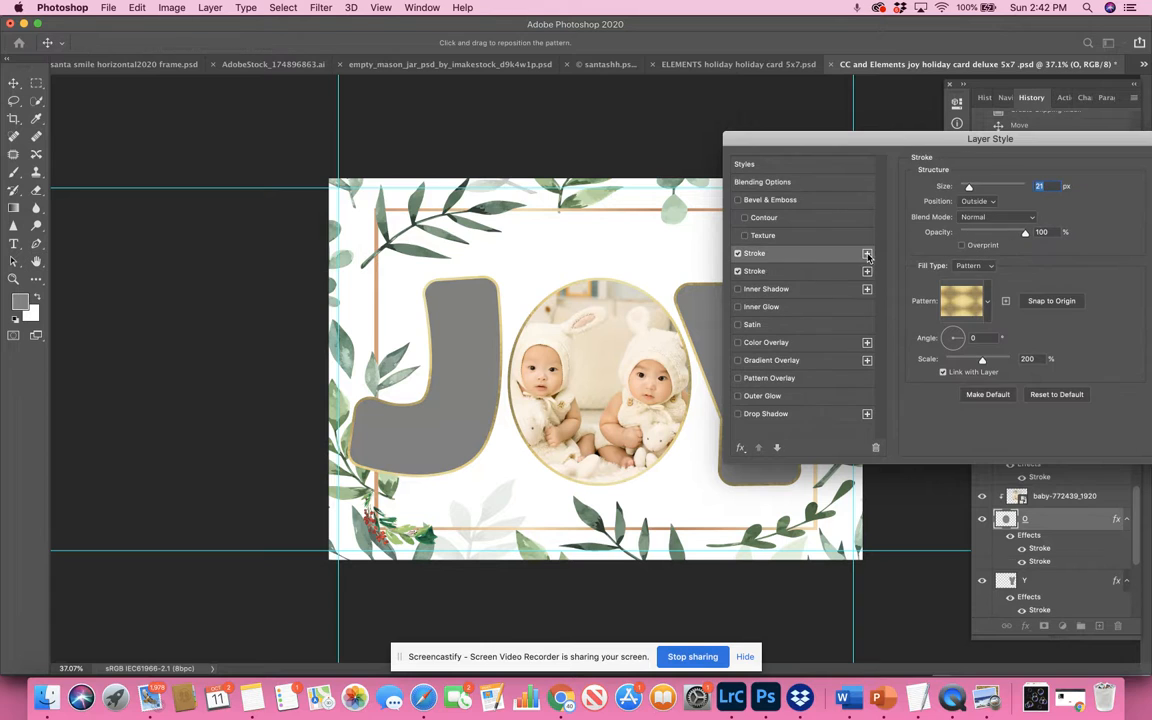
- Select the lower of the O's two strokes and give it the red foil pattern
click(757, 272)
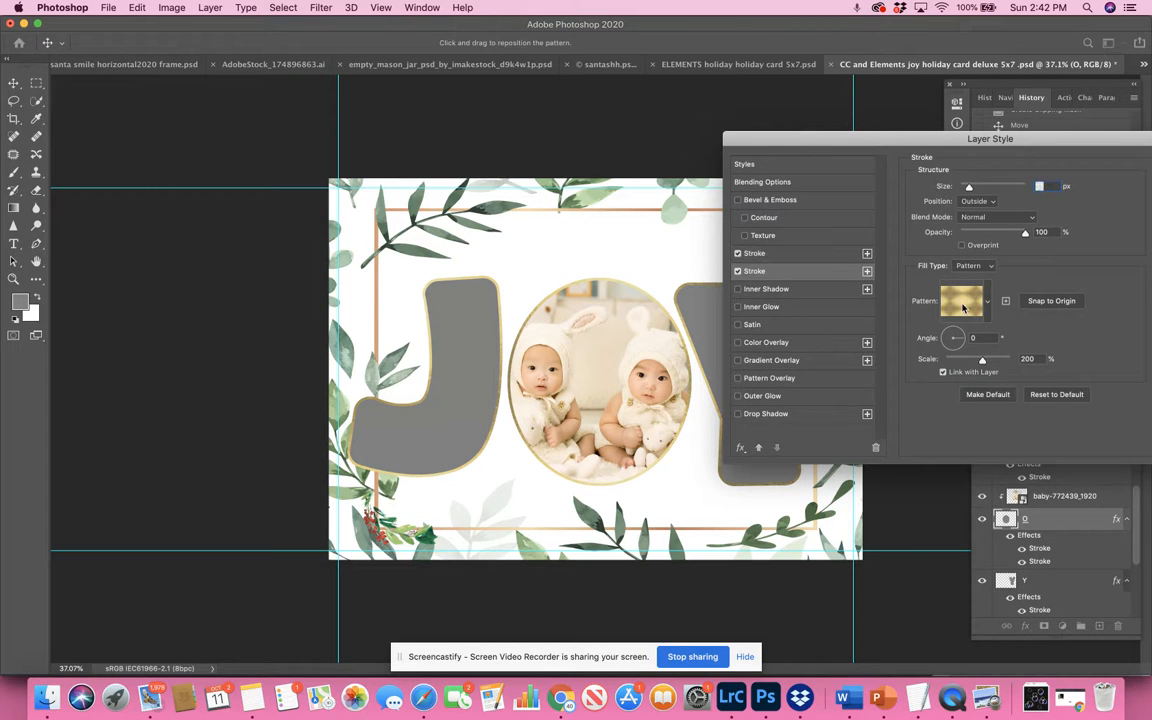
click(962, 304)
click(974, 385)
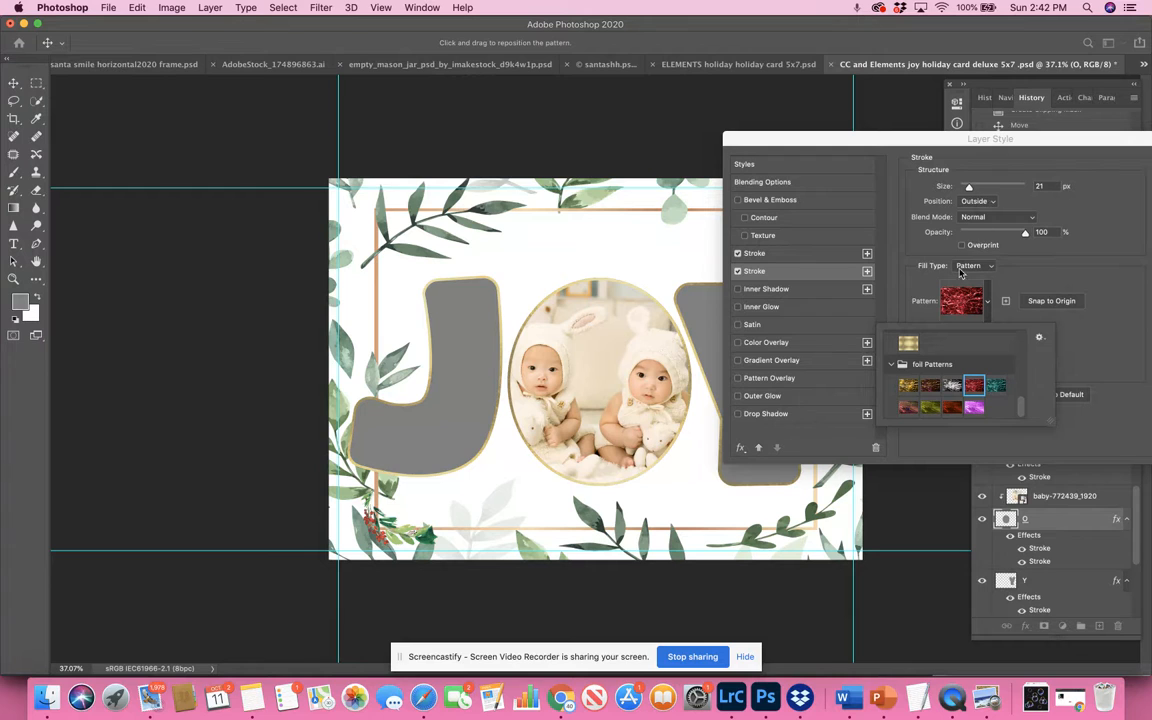
- Change the lower stroke's fill type to Color, set it to dark red 991919, and apply the layer style
click(985, 268)
click(966, 233)
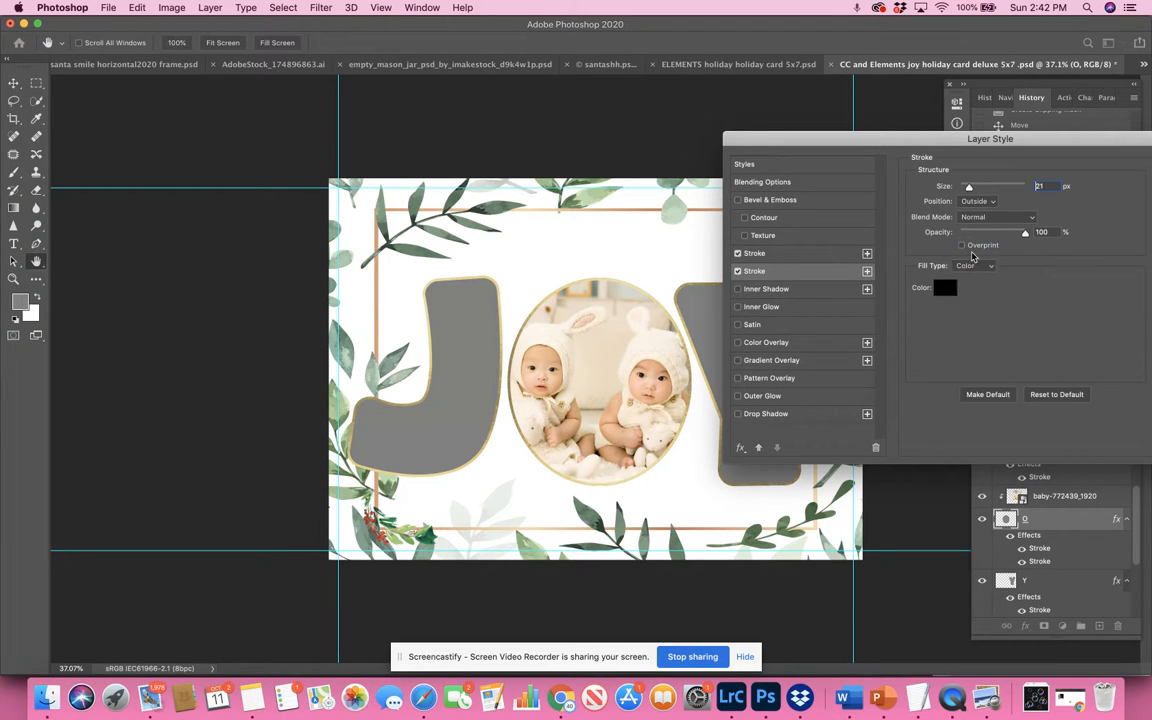
click(947, 288)
click(559, 325)
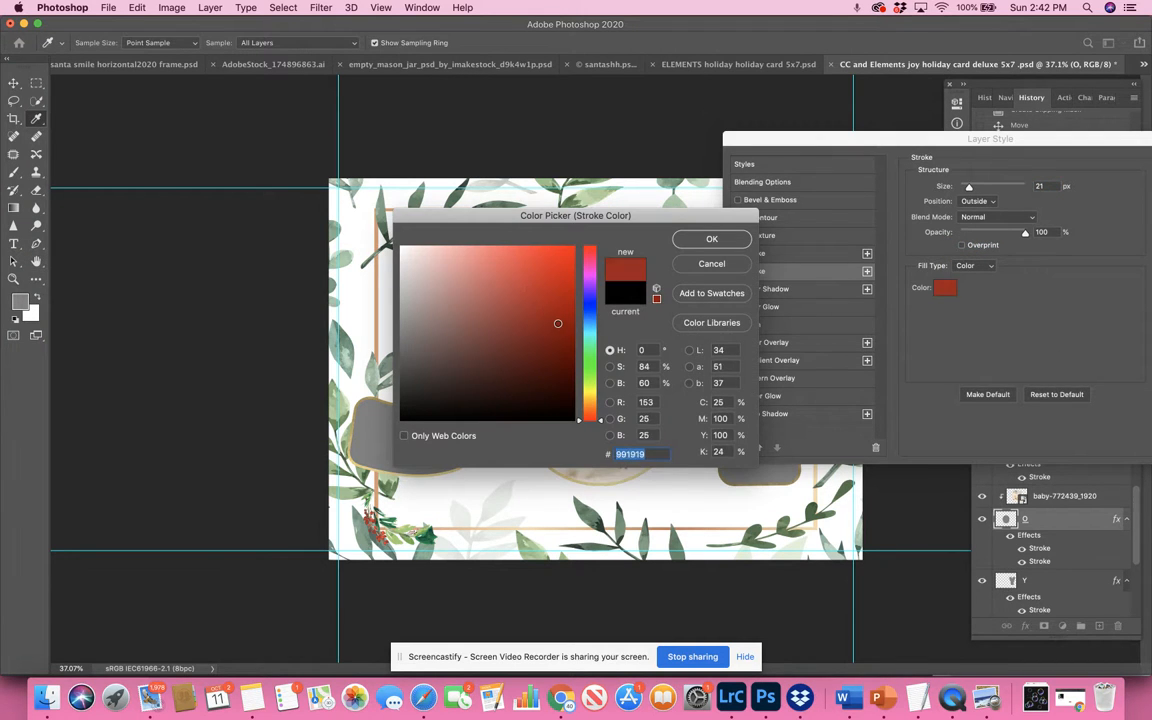
click(692, 239)
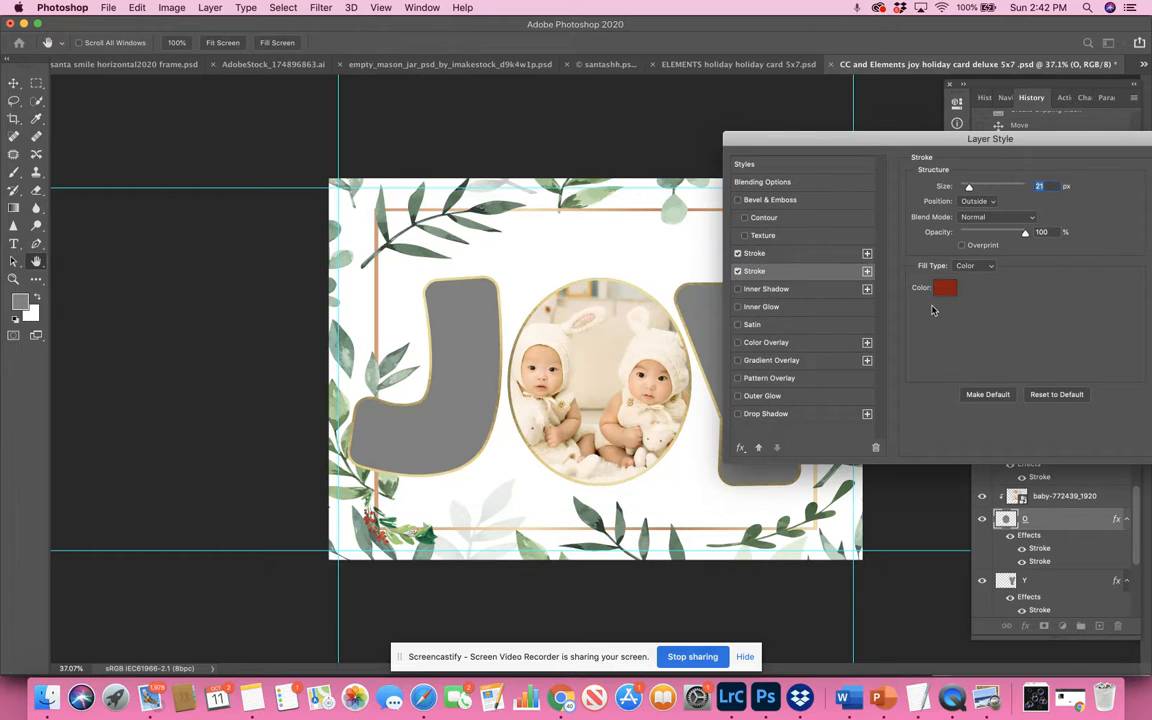
drag(1047, 150, 861, 162)
click(1018, 168)
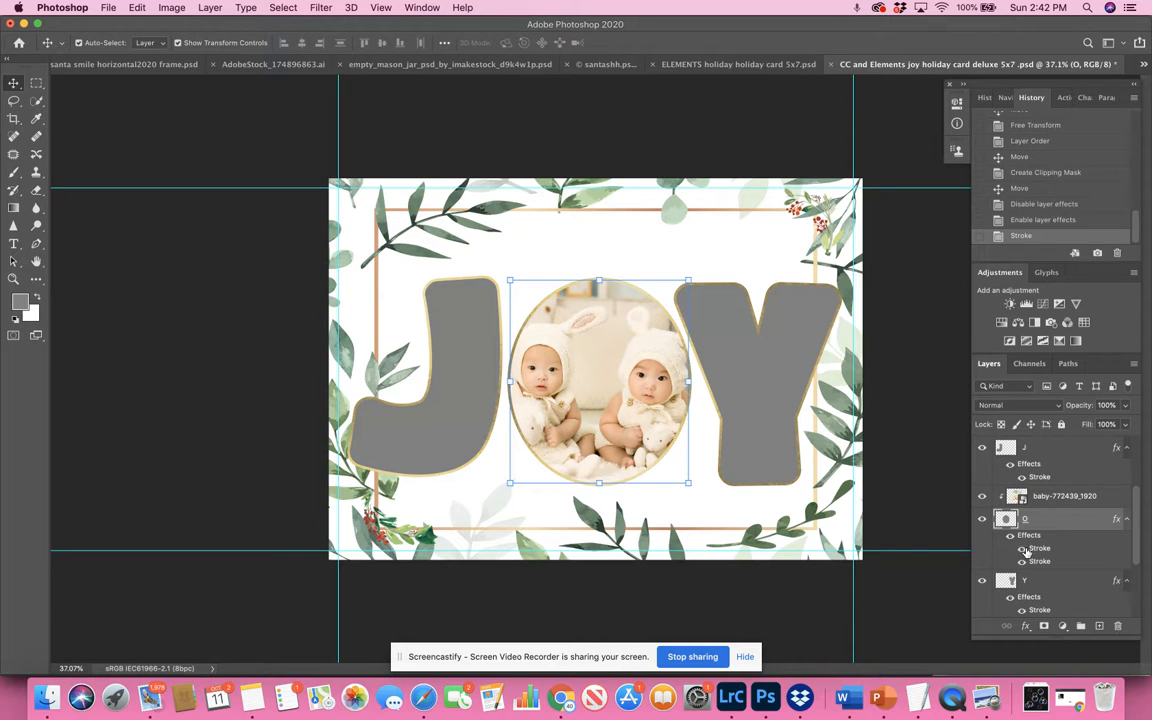
- Turn off the O layer's gold and red strokes one at a time, and turn both back on
click(1023, 549)
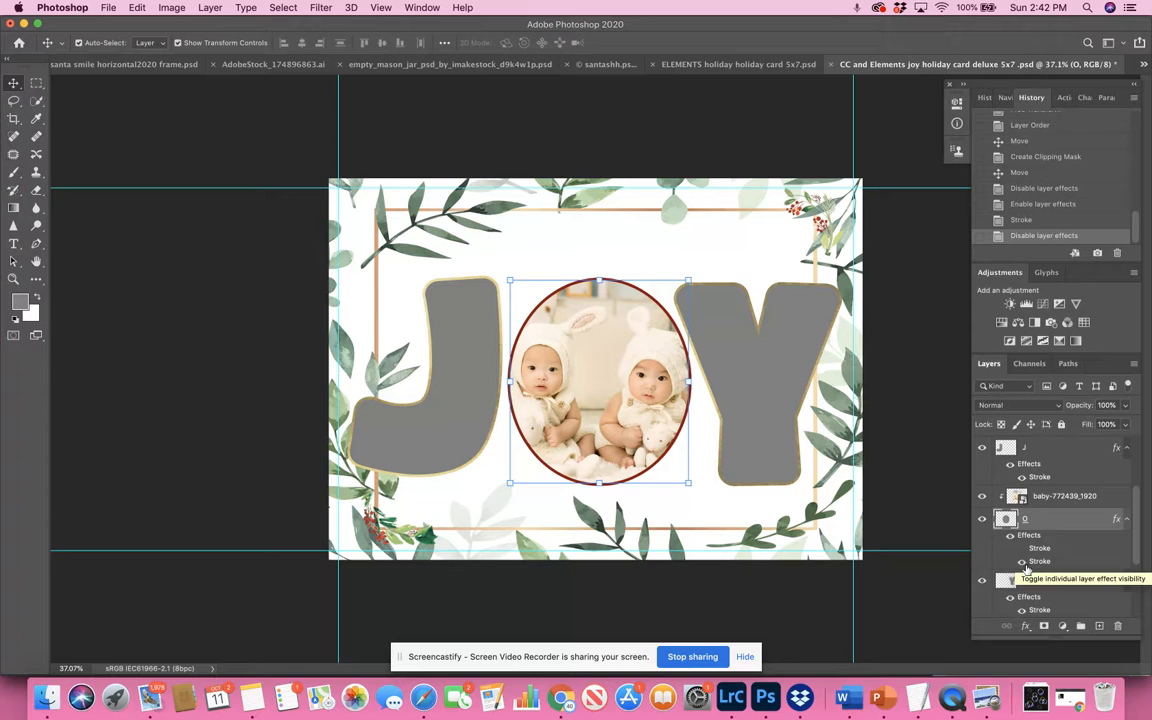
click(1022, 562)
click(1022, 562)
click(1022, 549)
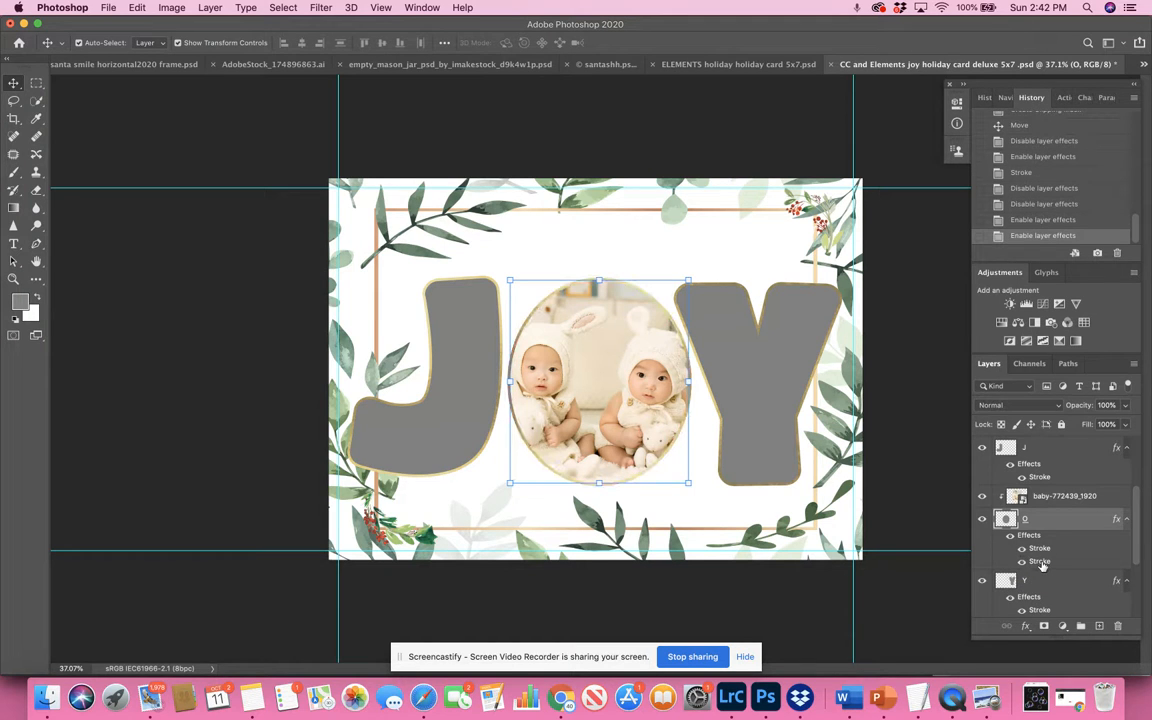
- Revert the document history to the Move state made just after the baby photo was clipped to the O
click(1021, 204)
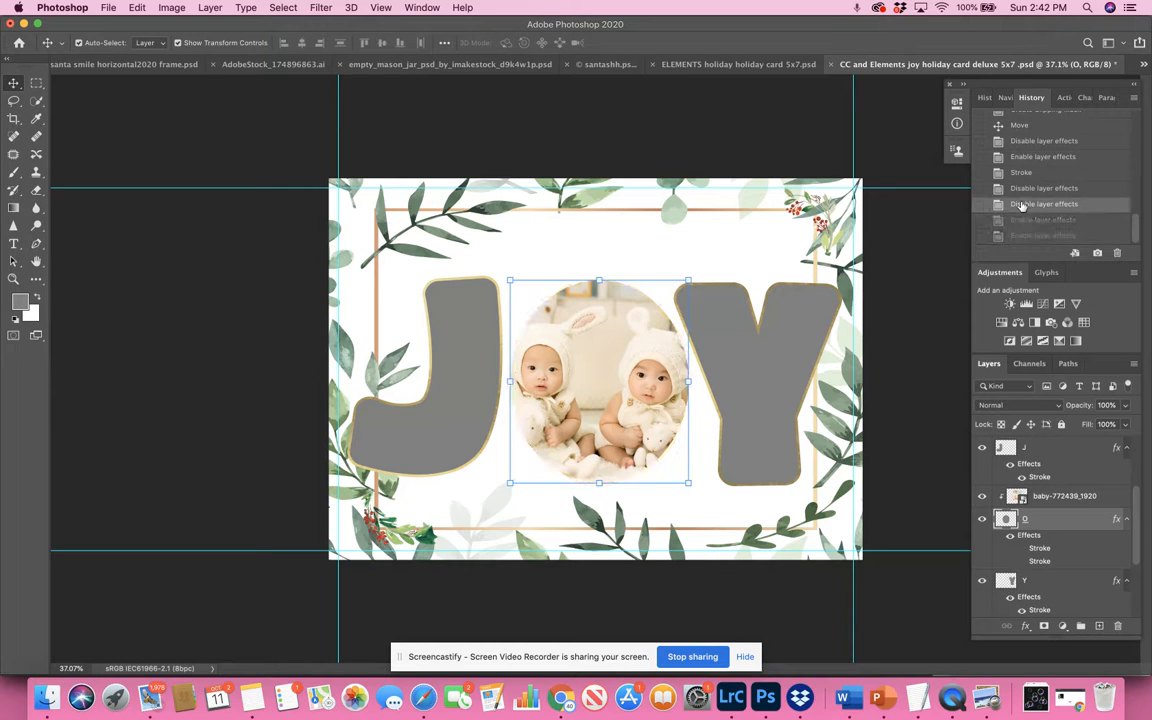
click(1021, 188)
click(1019, 173)
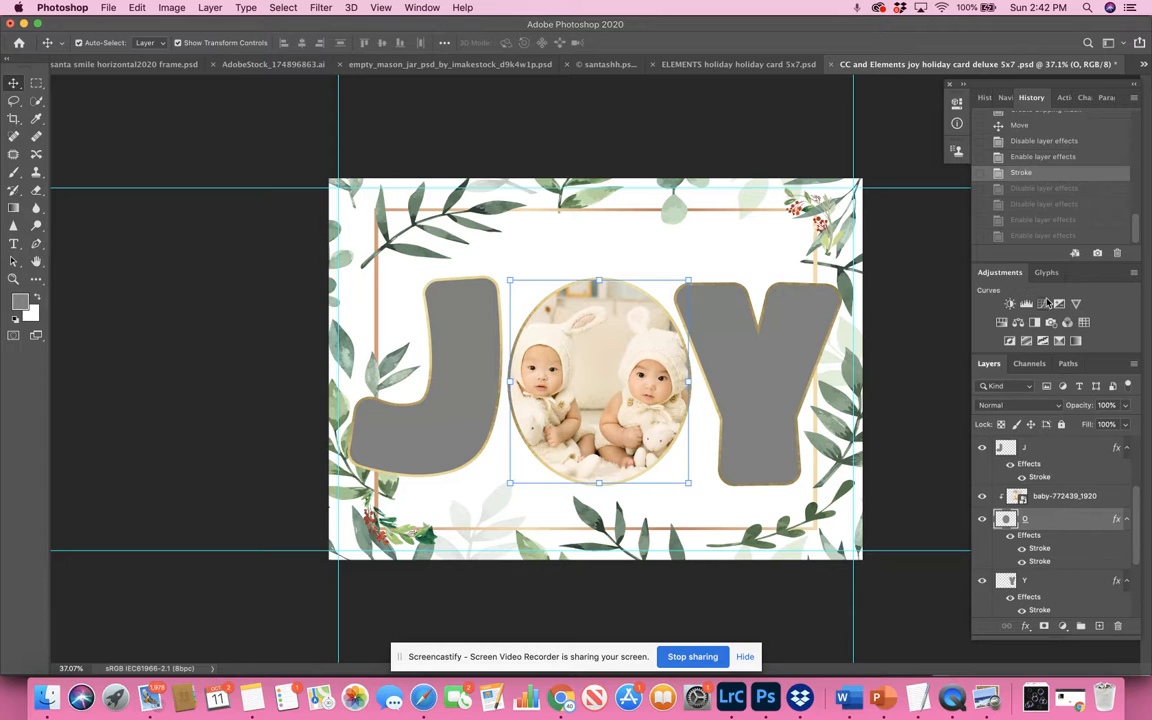
scroll(1017, 174, up, 2)
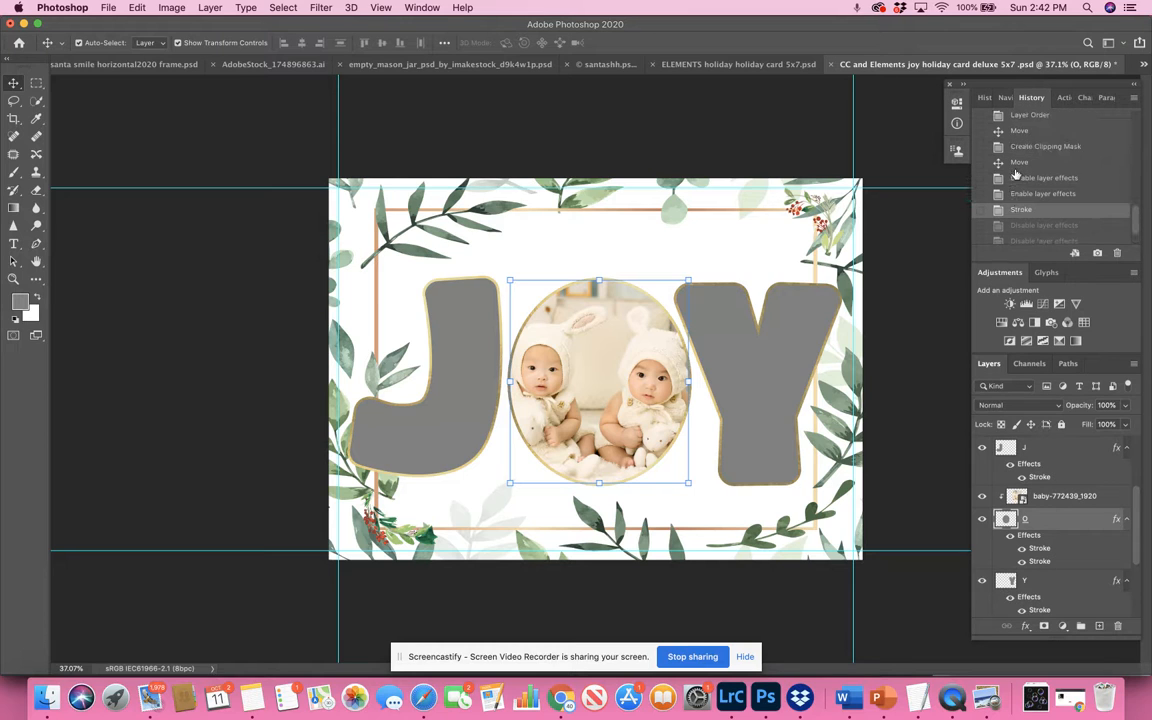
click(1018, 162)
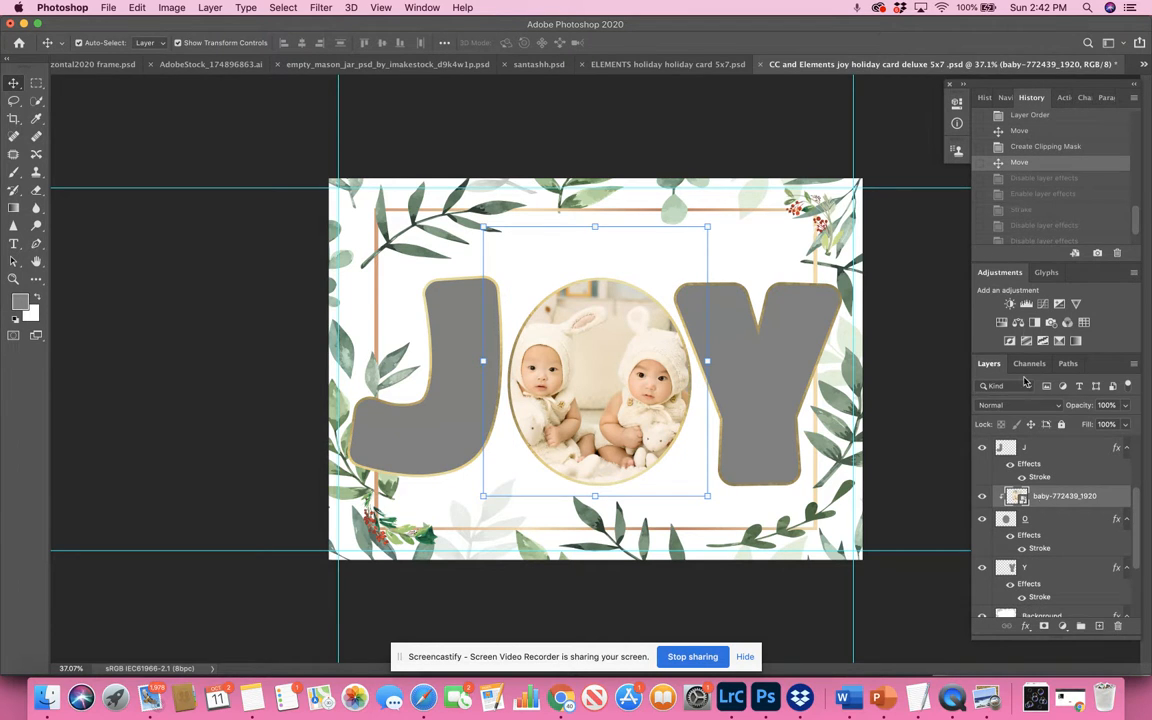
- Dismiss the browser notification, and hide the leafy Background layer and the black Background layer
scroll(1045, 548, down, 2)
scroll(1045, 526, down, 2)
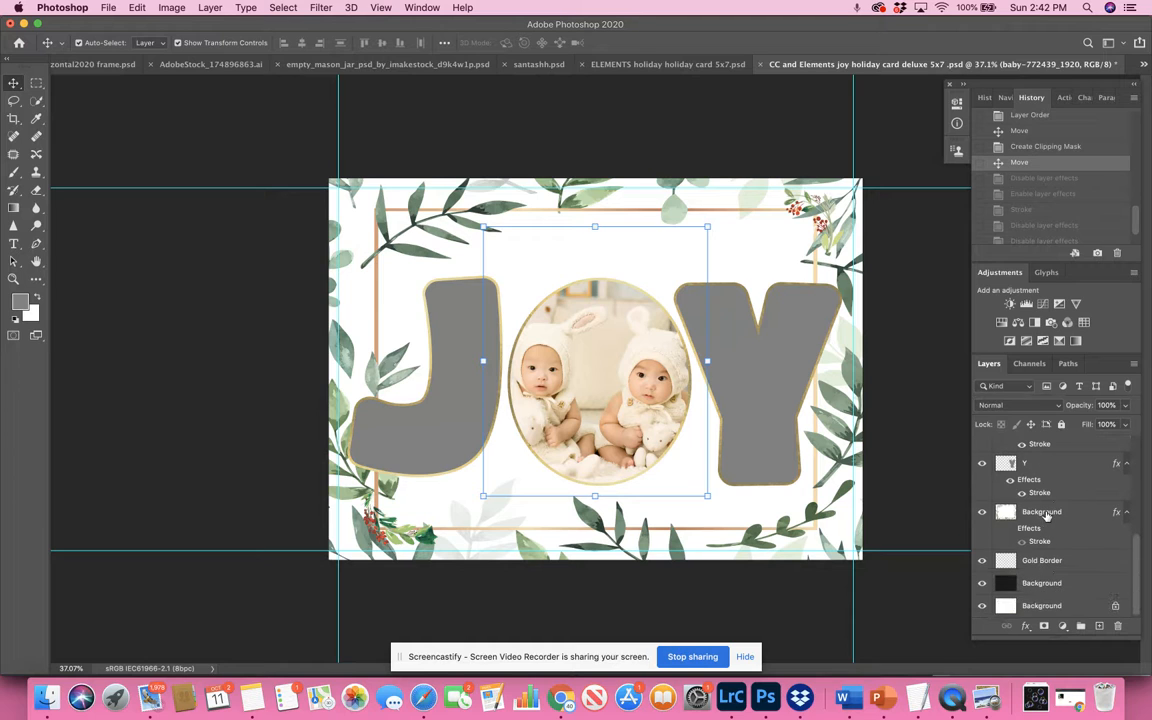
scroll(1005, 509, up, 5)
scroll(1005, 509, down, 2)
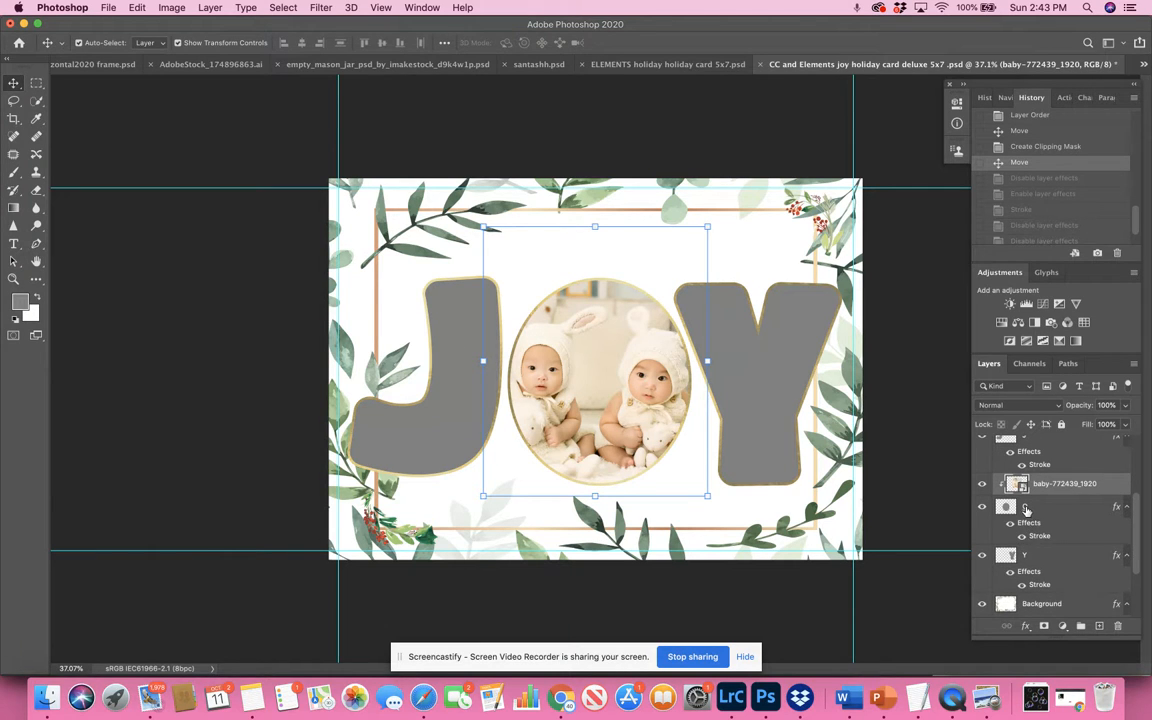
scroll(1025, 510, down, 2)
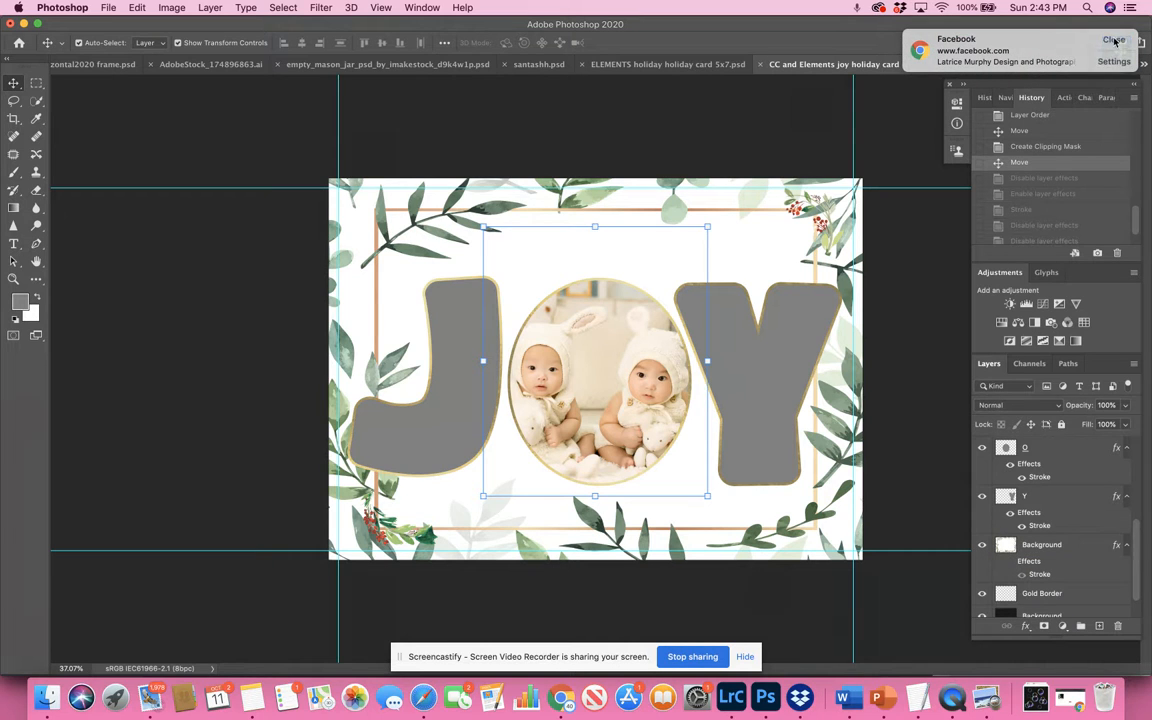
click(1115, 40)
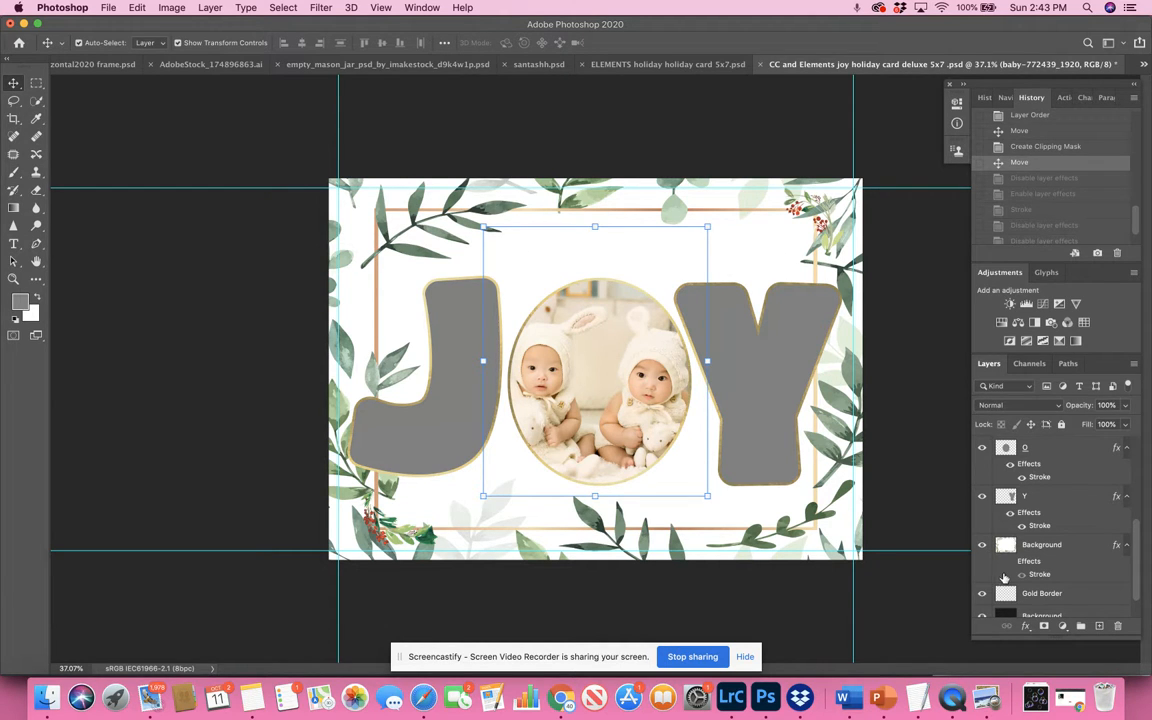
click(981, 545)
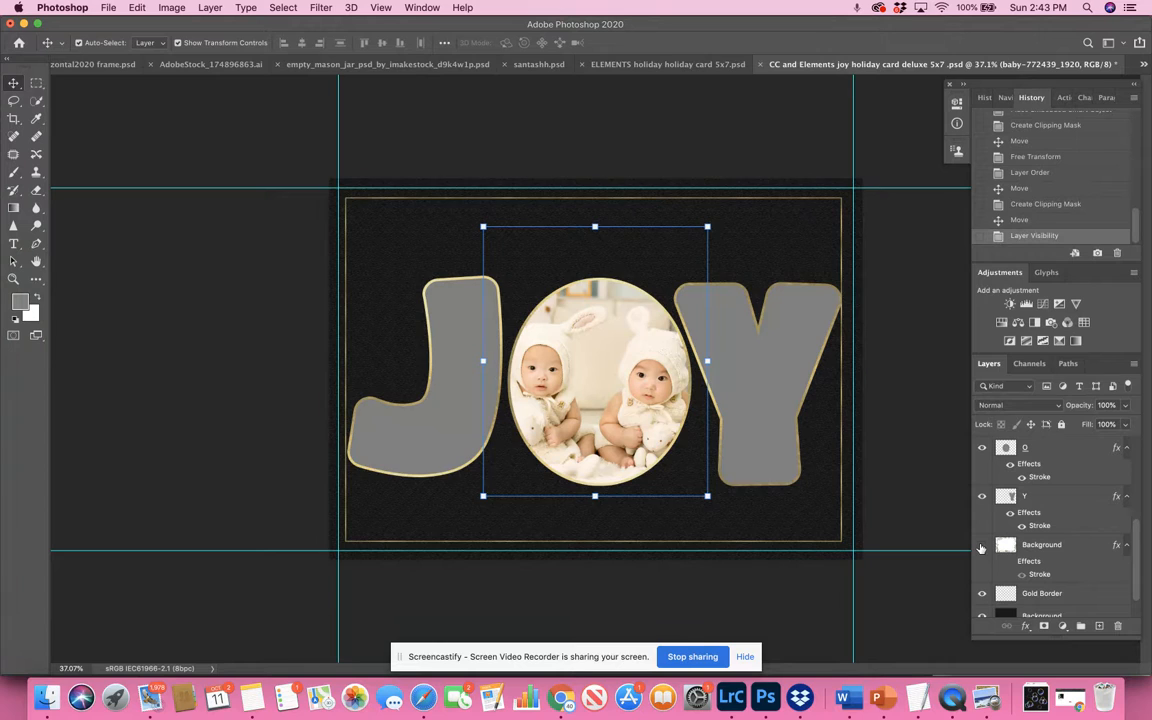
scroll(990, 560, down, 2)
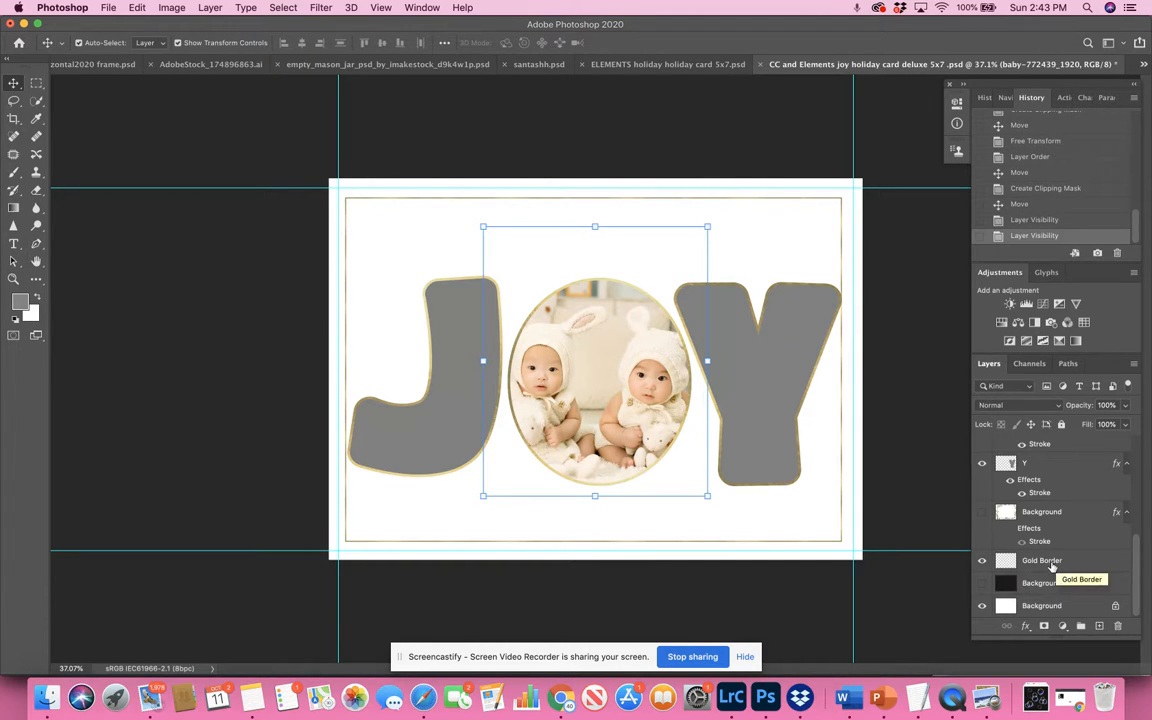
- Hide the Gold Border layer and show it again
click(981, 561)
click(981, 561)
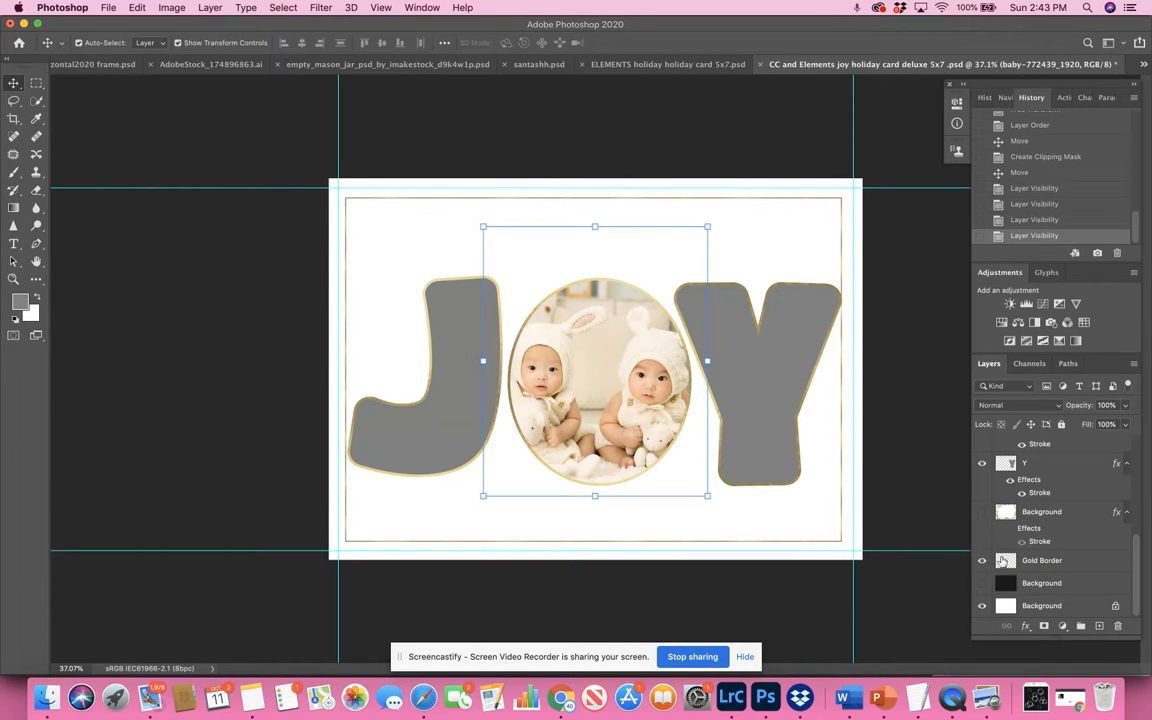